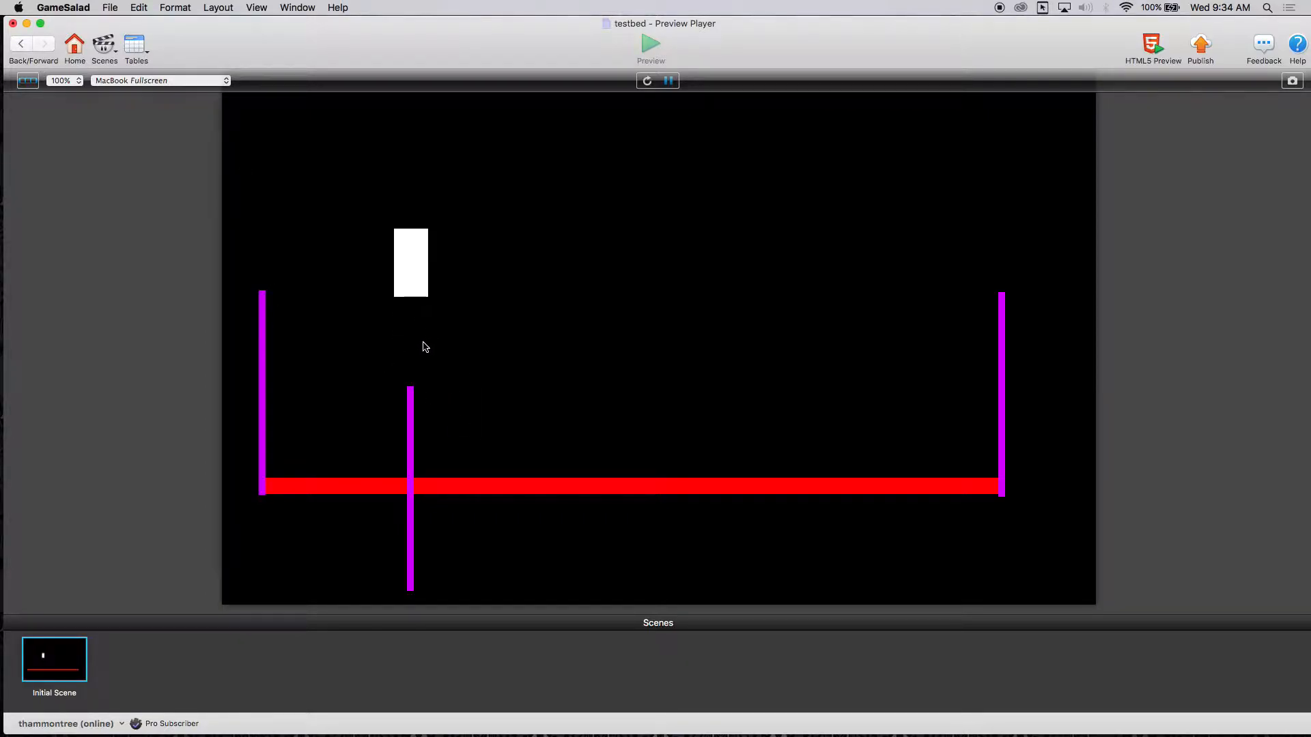
Step: Test the player in the preview by moving it right and making it jump repeatedly
key(Right)
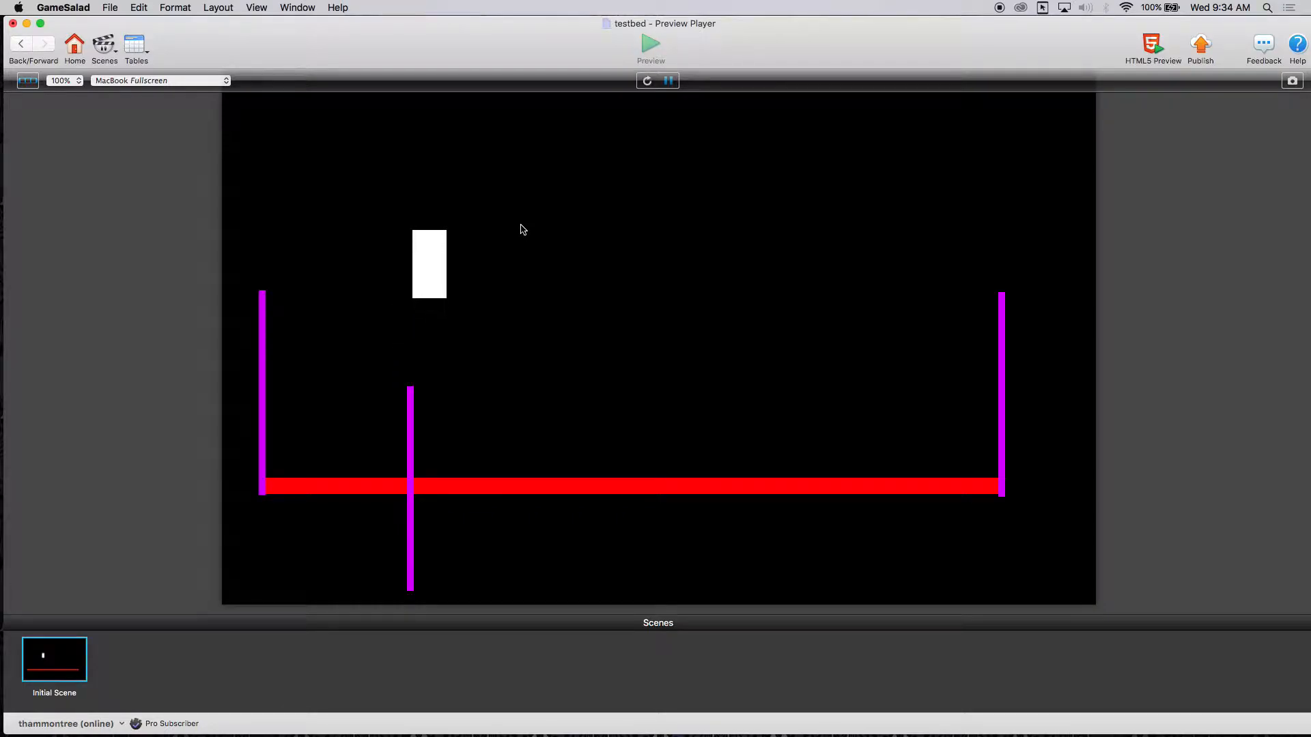
key(Right)
key(Right)
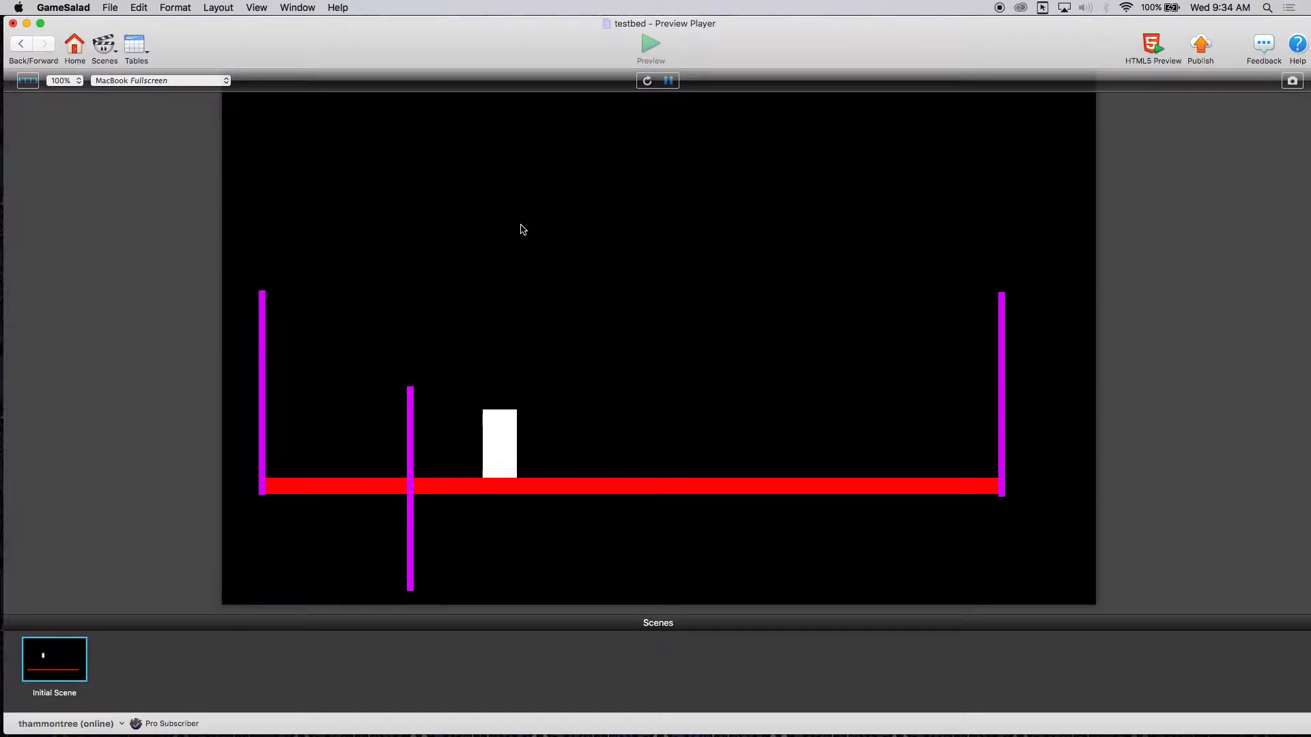
key(Up)
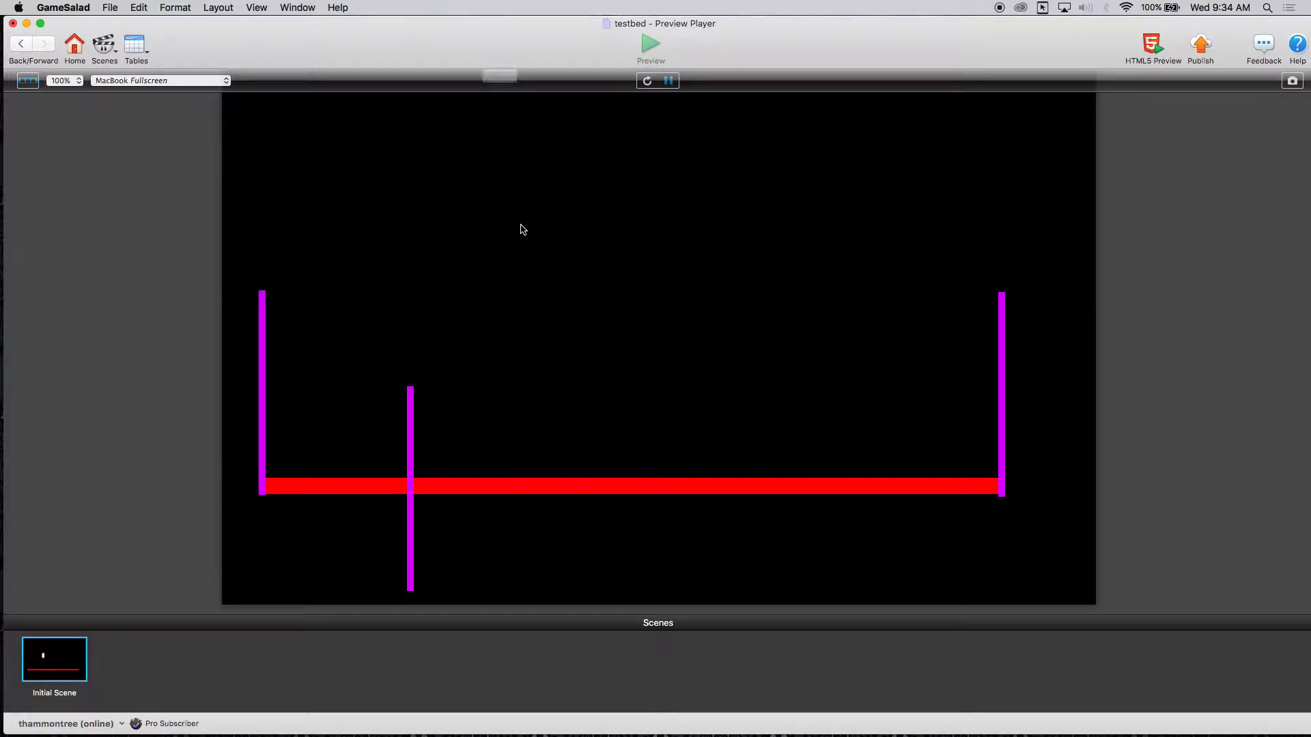
key(Up)
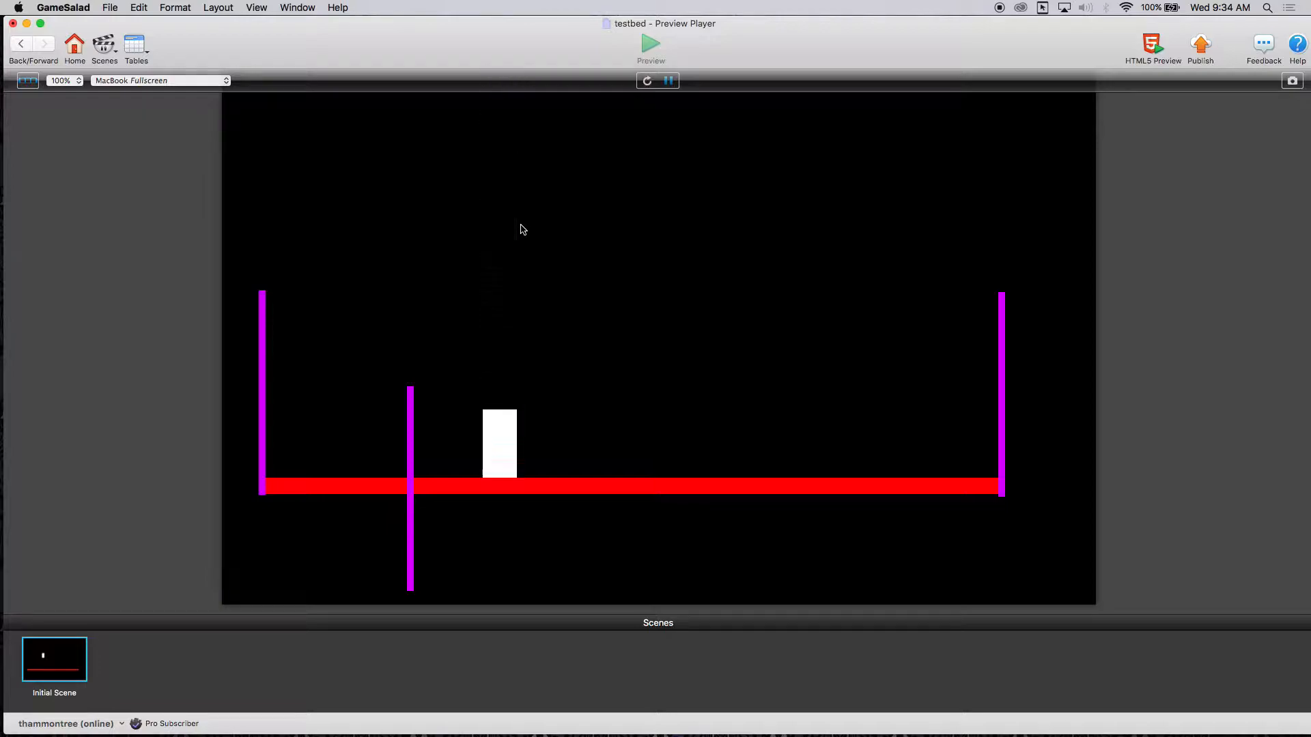
Step: Try to leave the preview and recover the project window by minimizing and restoring it
click(19, 49)
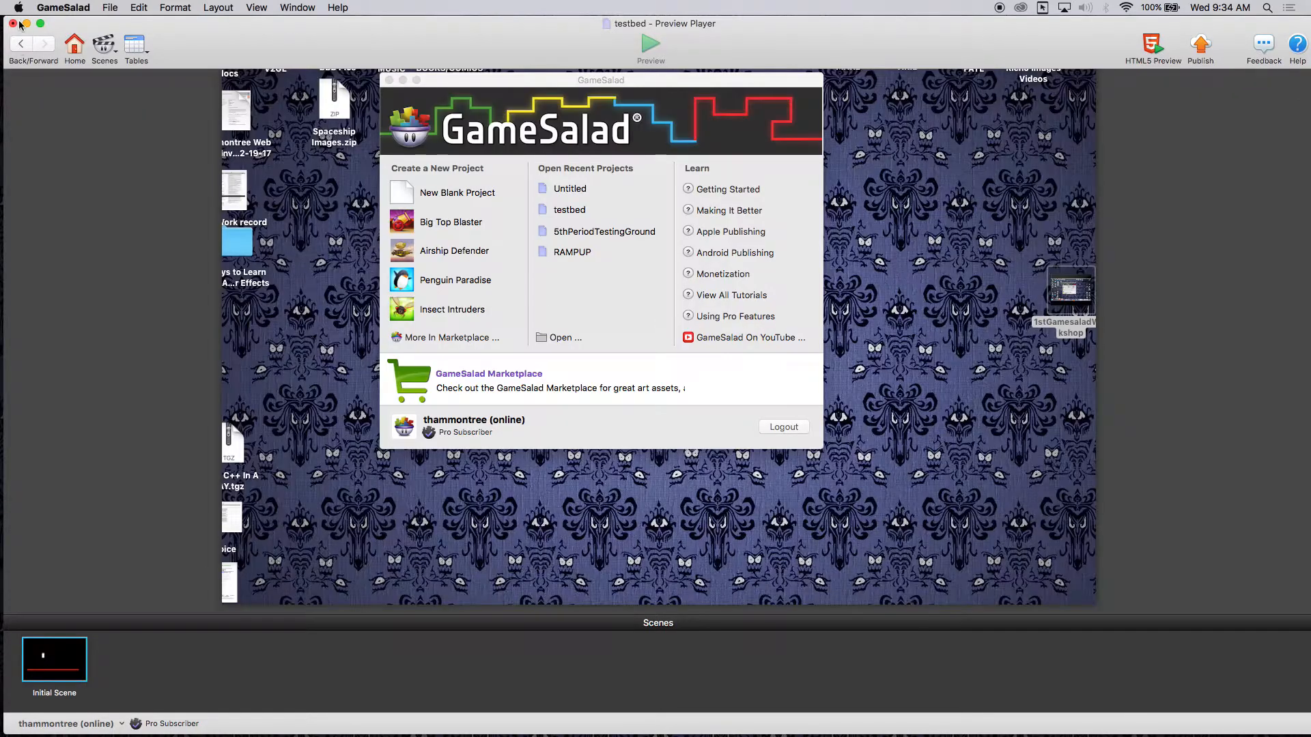
drag(271, 34, 214, 44)
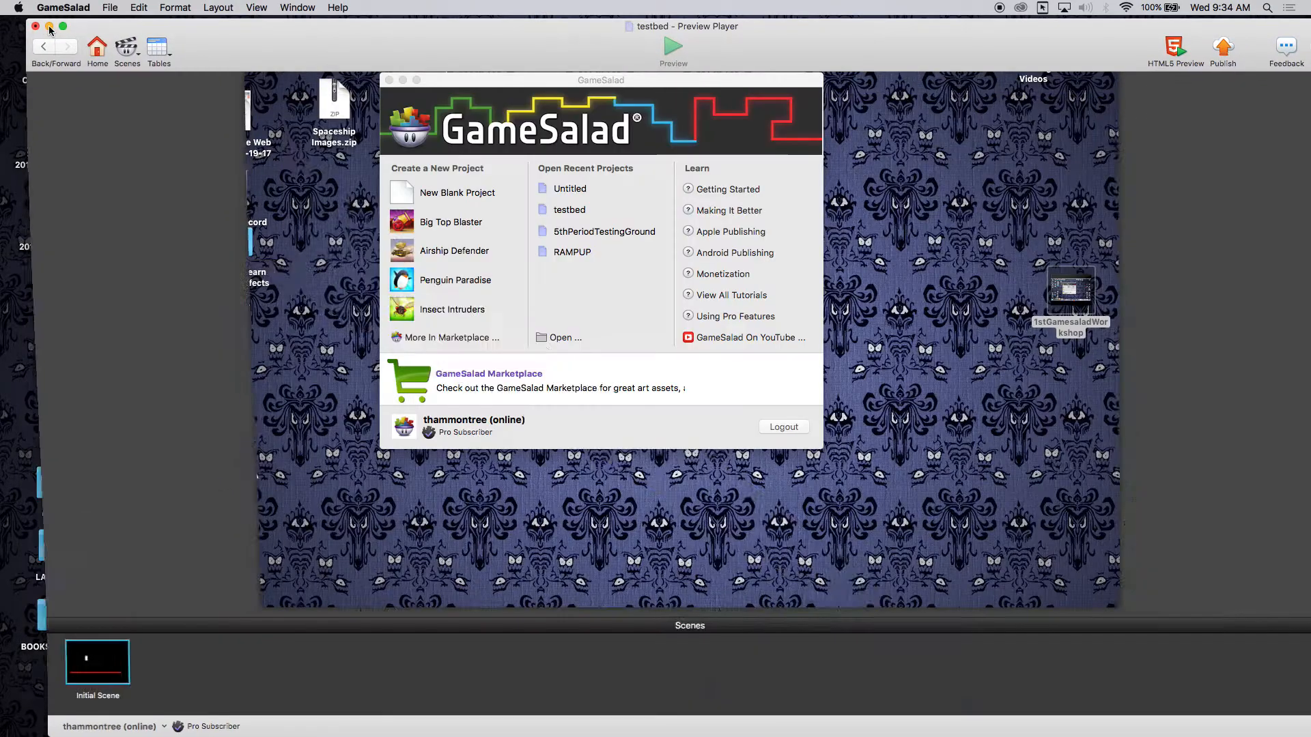
click(49, 27)
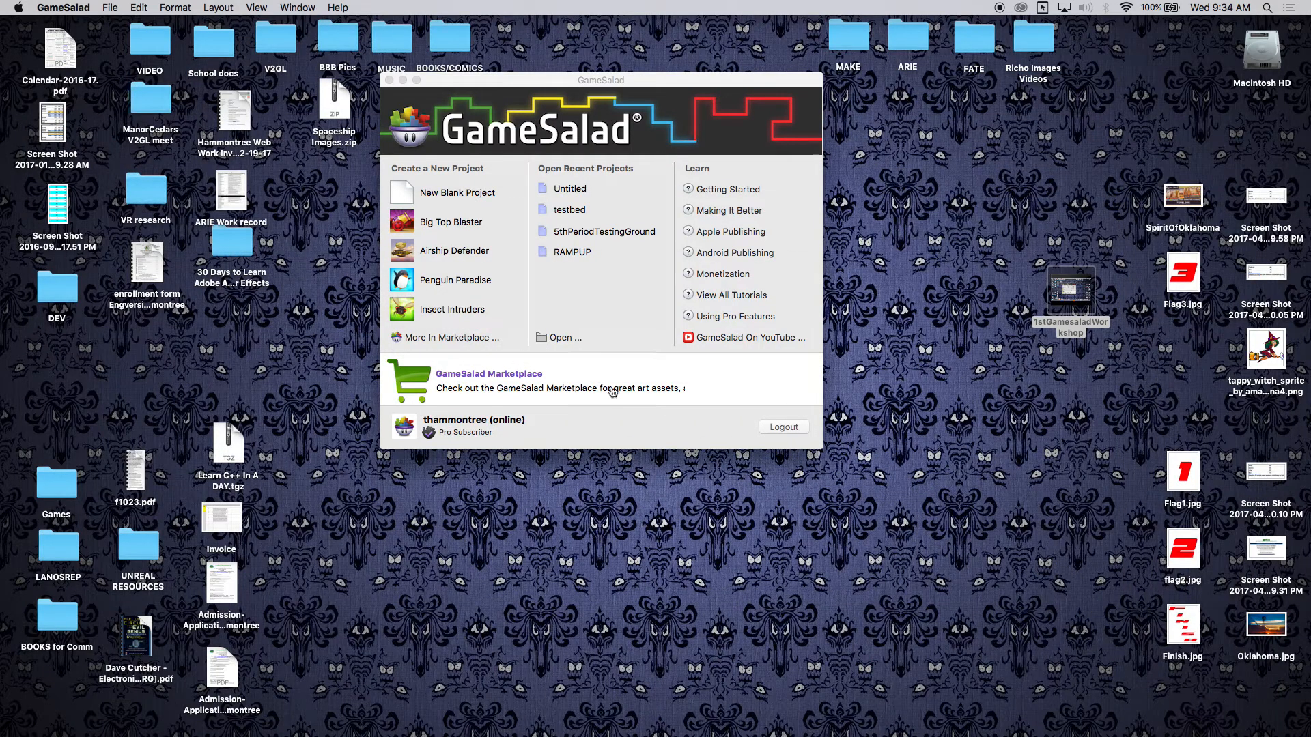
click(402, 80)
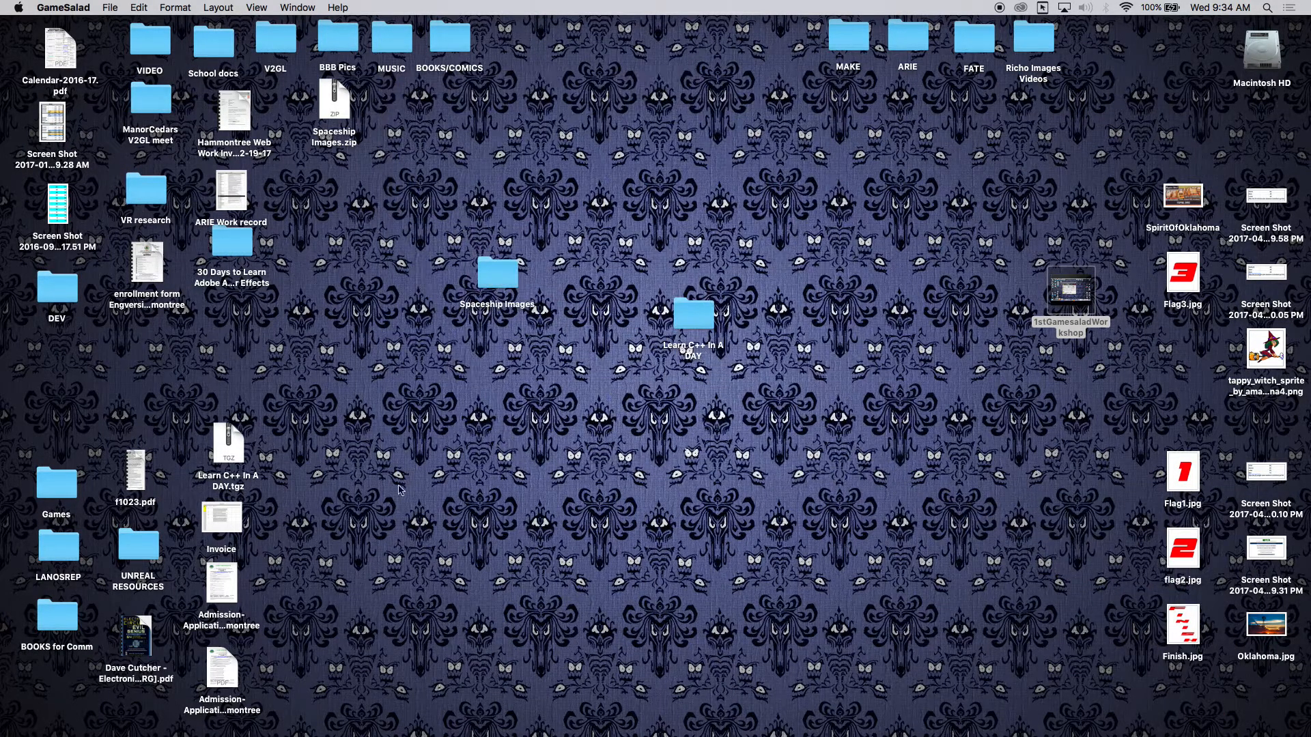
click(717, 713)
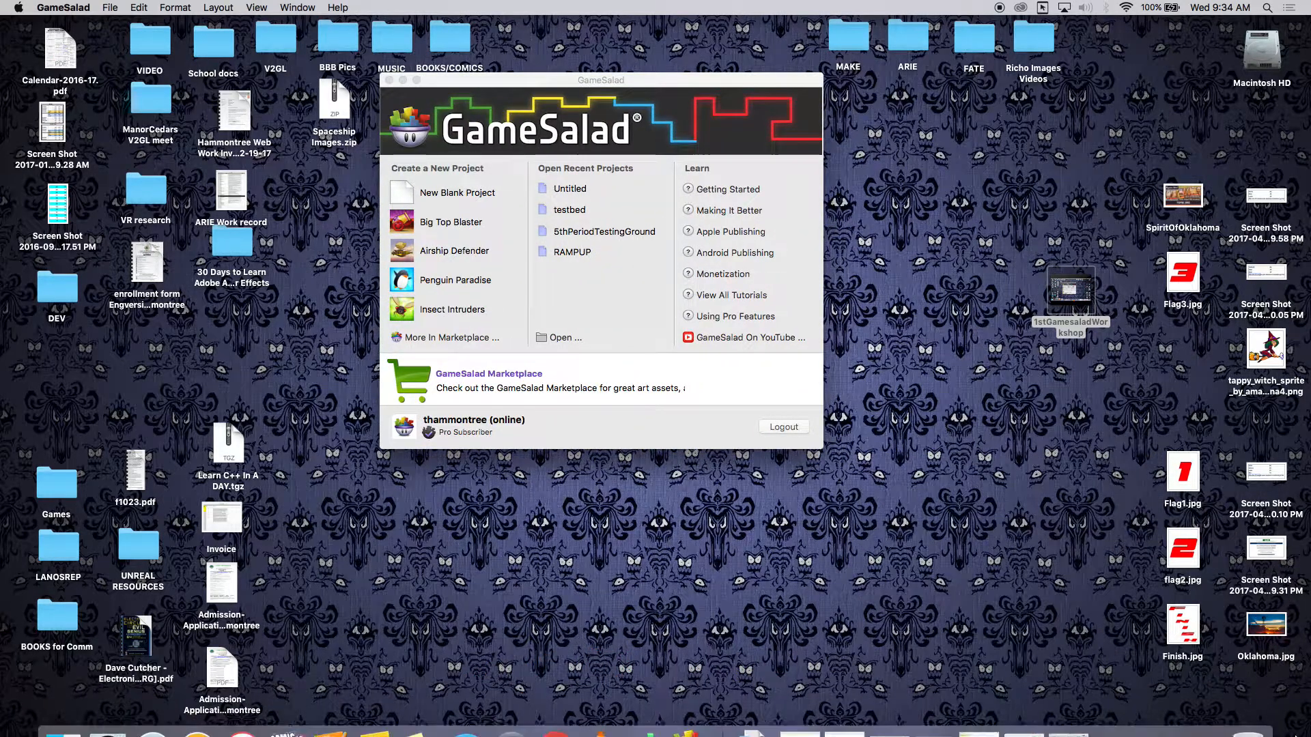
click(1178, 706)
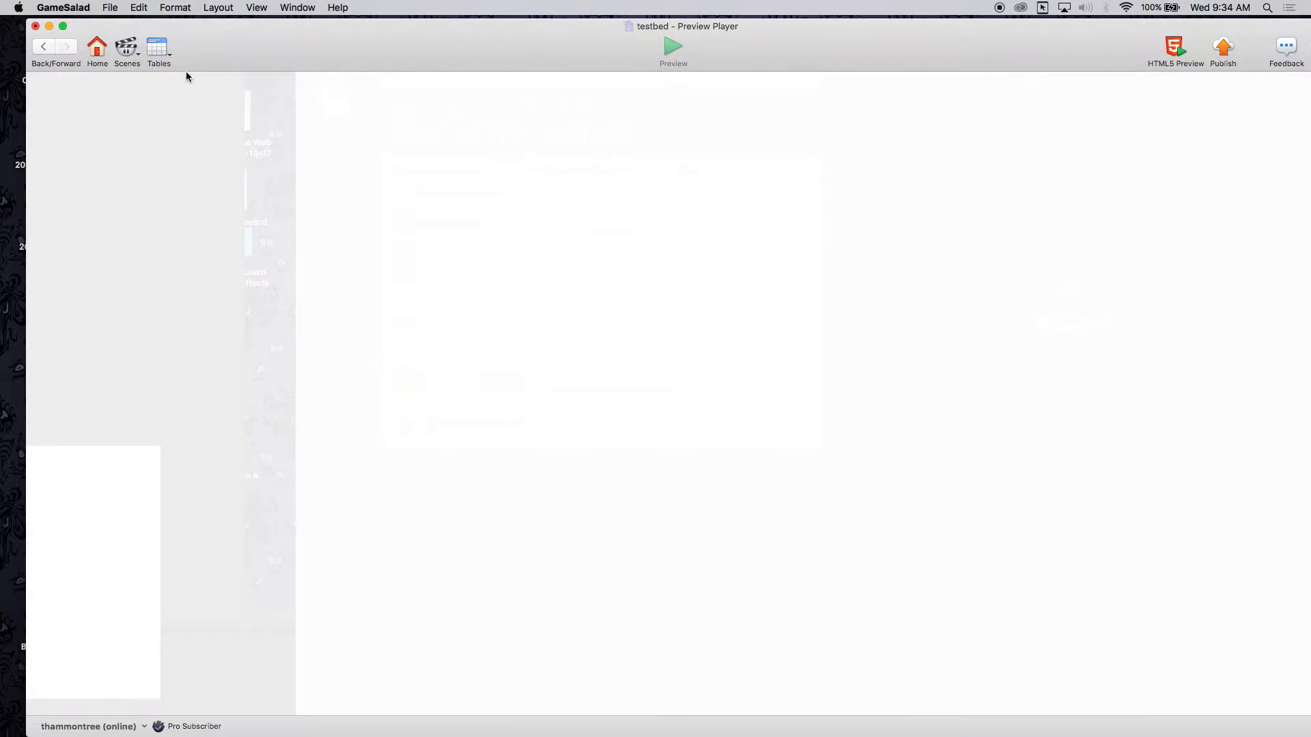
drag(270, 53, 252, 10)
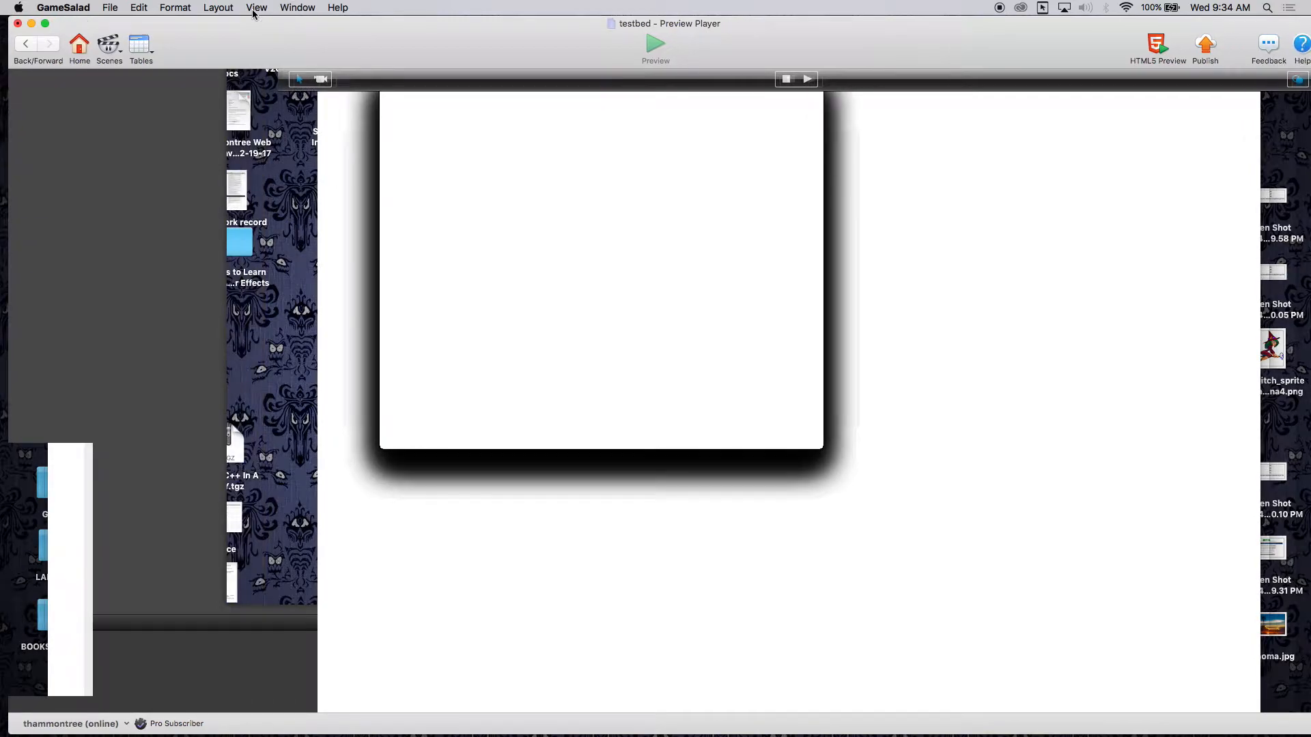
Step: Quit GameSalad and save the changes to the testbed project
click(68, 8)
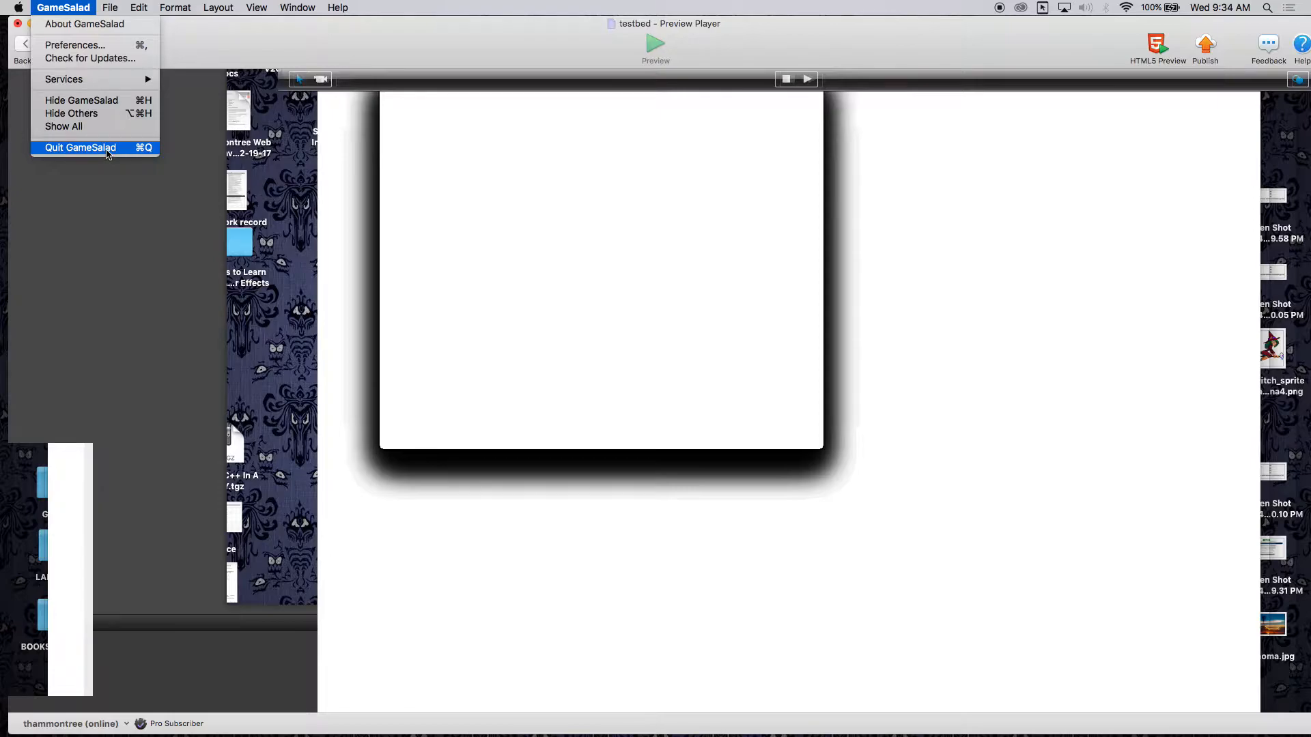
click(107, 149)
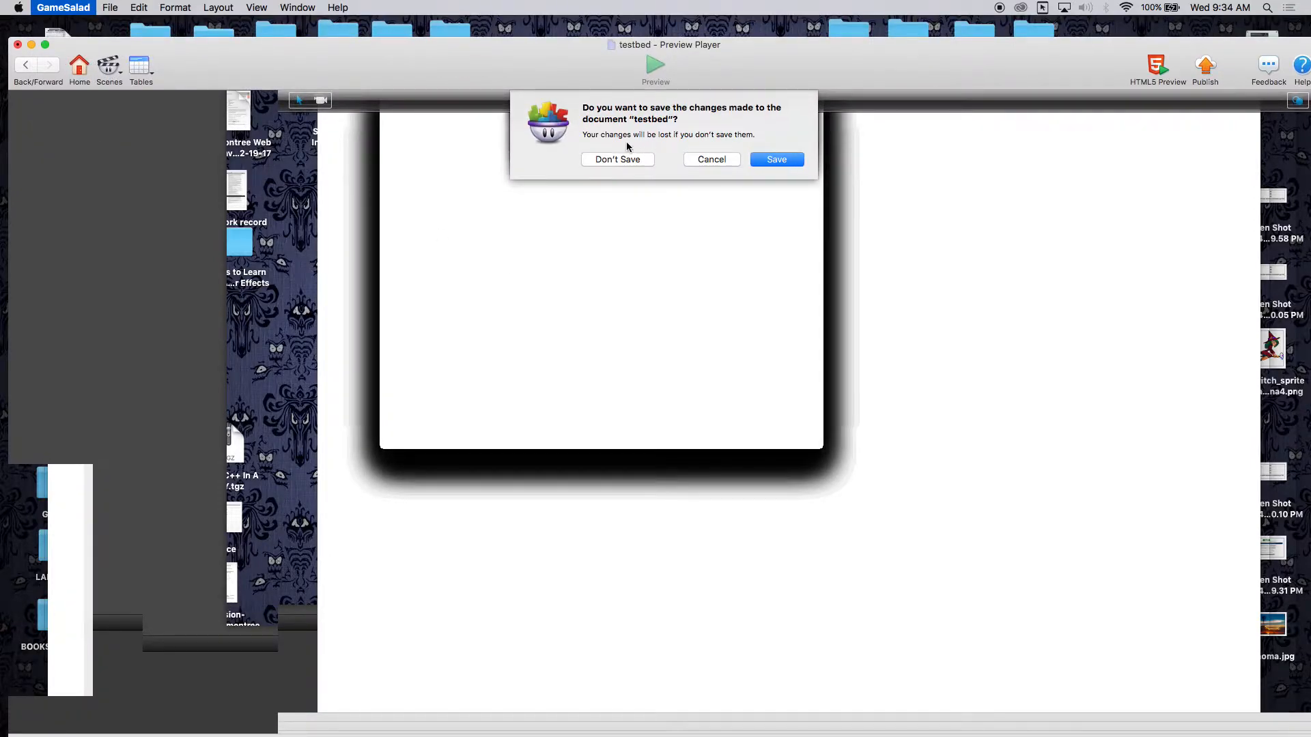
click(776, 159)
Step: Relaunch GameSalad, reopen the recent testbed project and enlarge its window to fill the screen
mouse_move(235, 683)
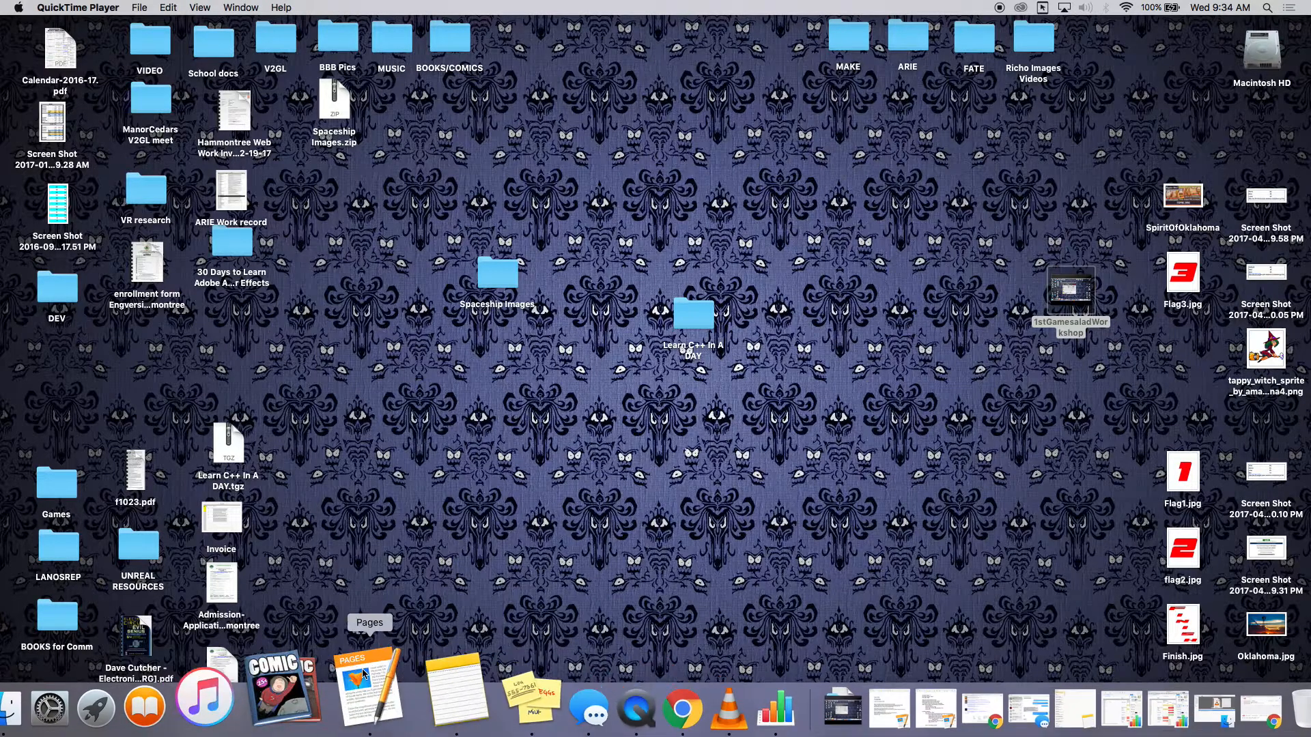
click(133, 693)
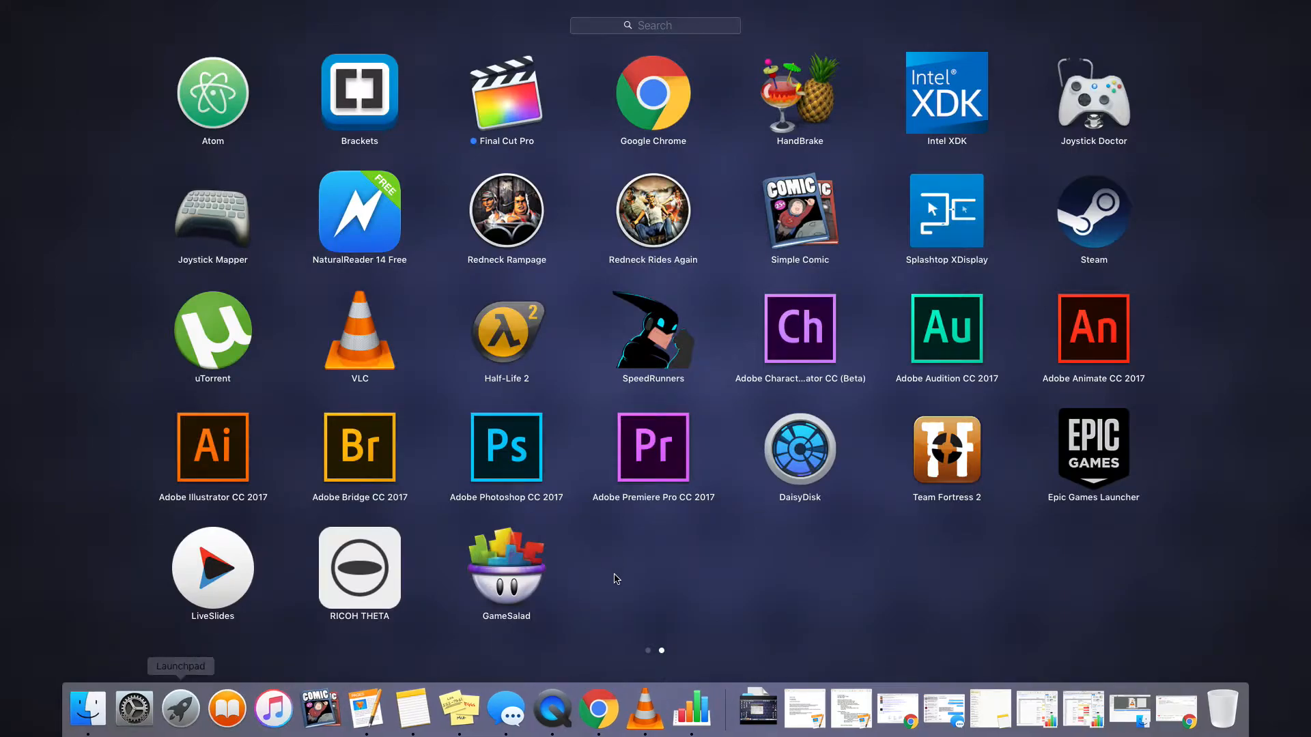
click(476, 565)
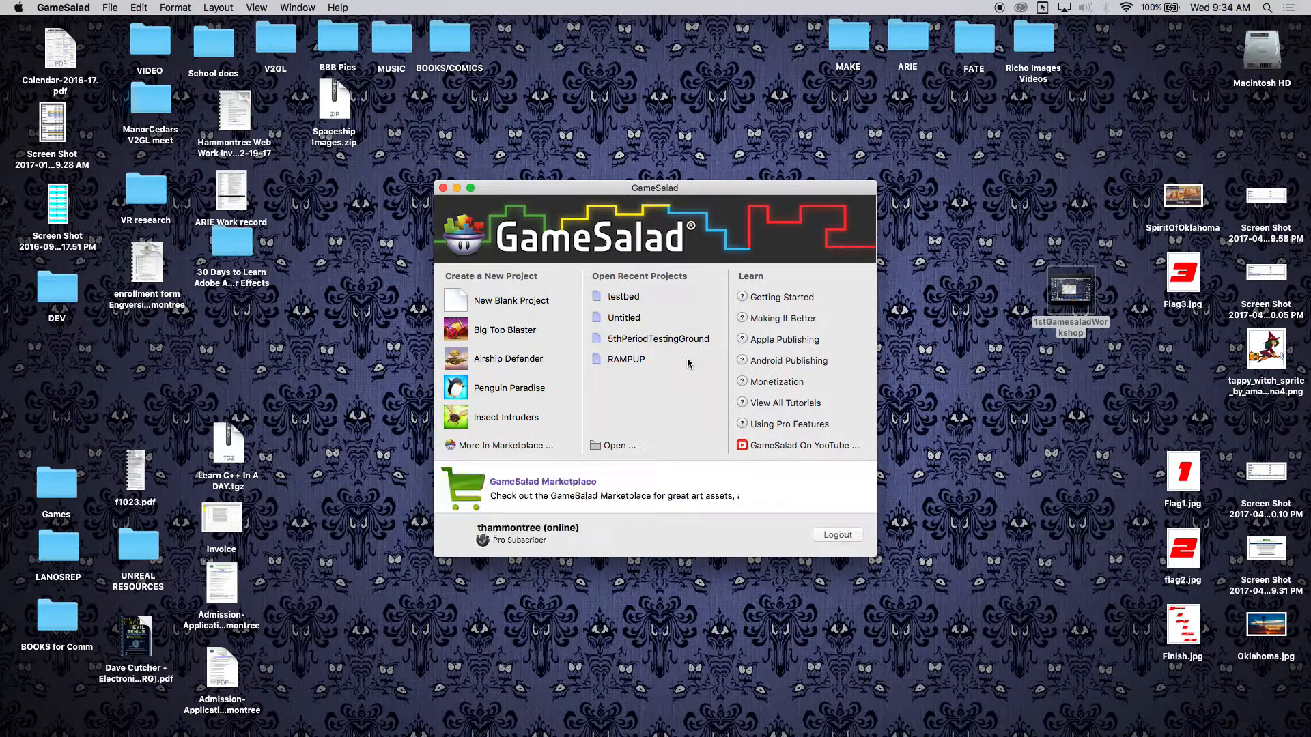
double_click(621, 296)
drag(569, 202, 386, 3)
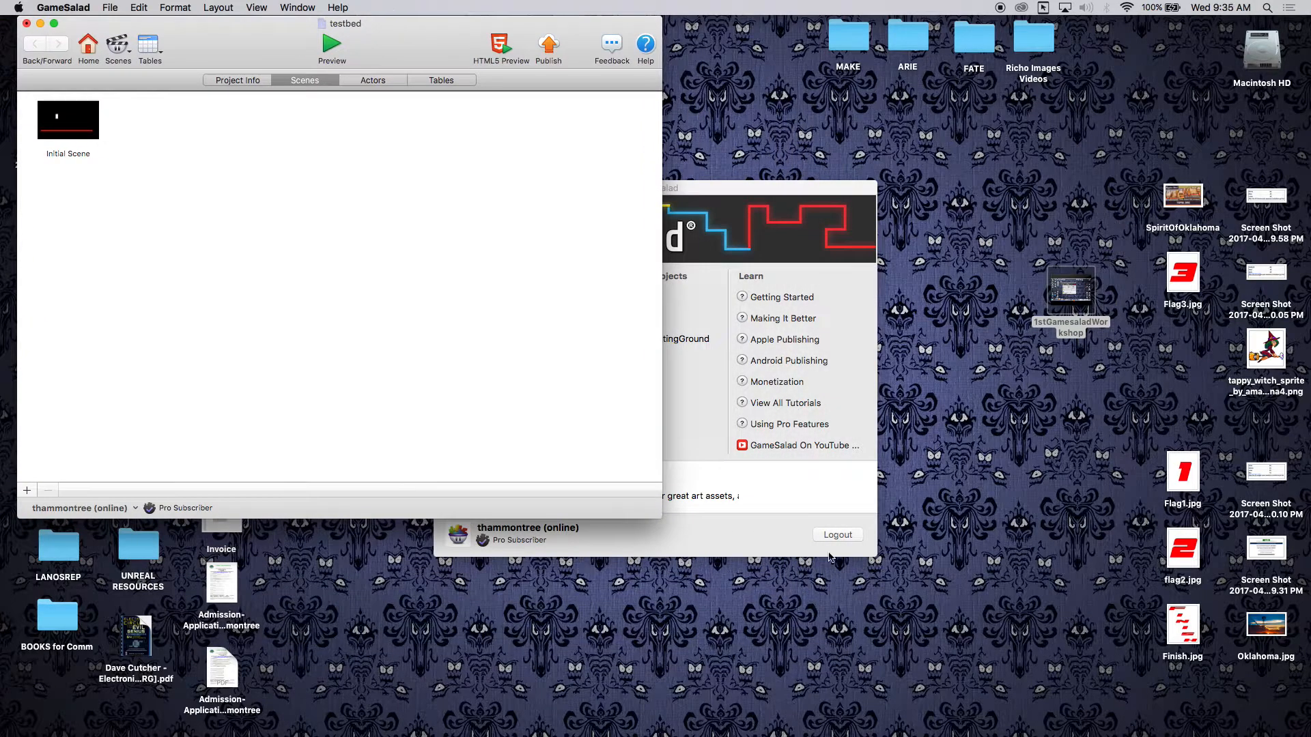
drag(655, 515, 1280, 731)
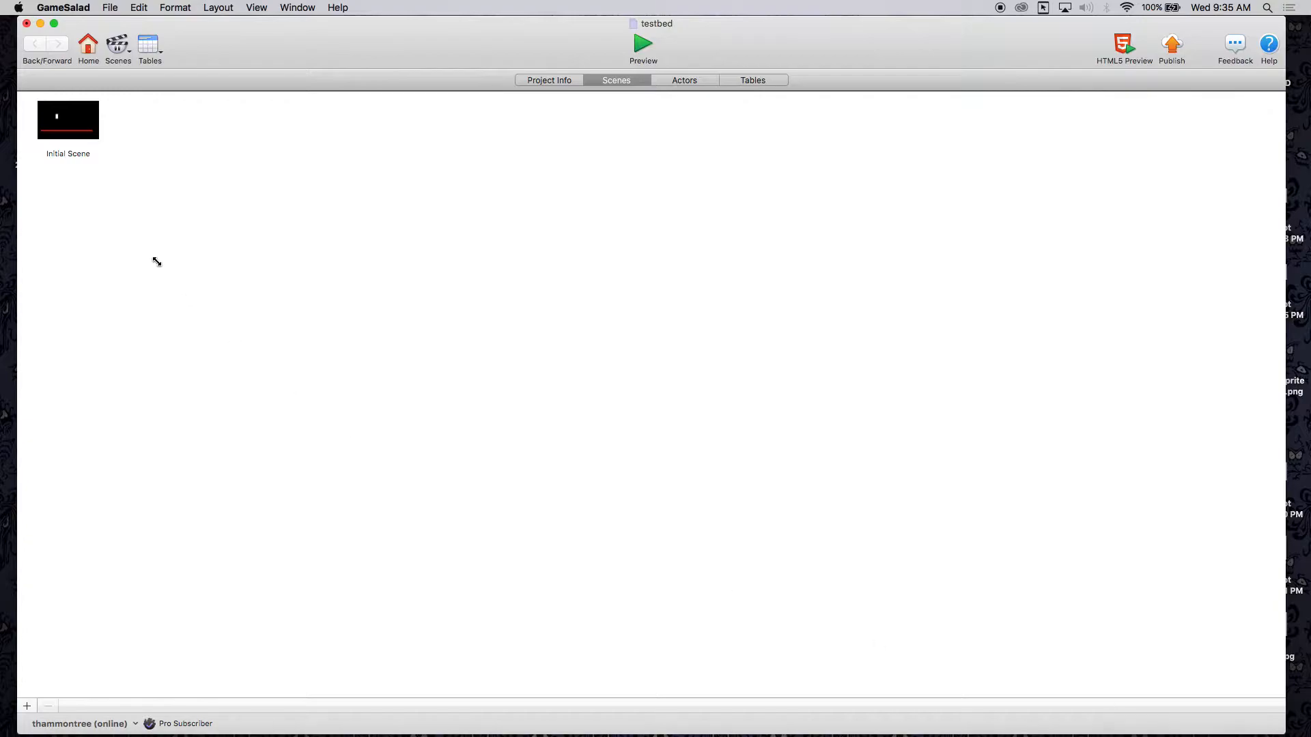
Step: Open the Initial Scene and bring up the player actor's prototype for editing
double_click(68, 126)
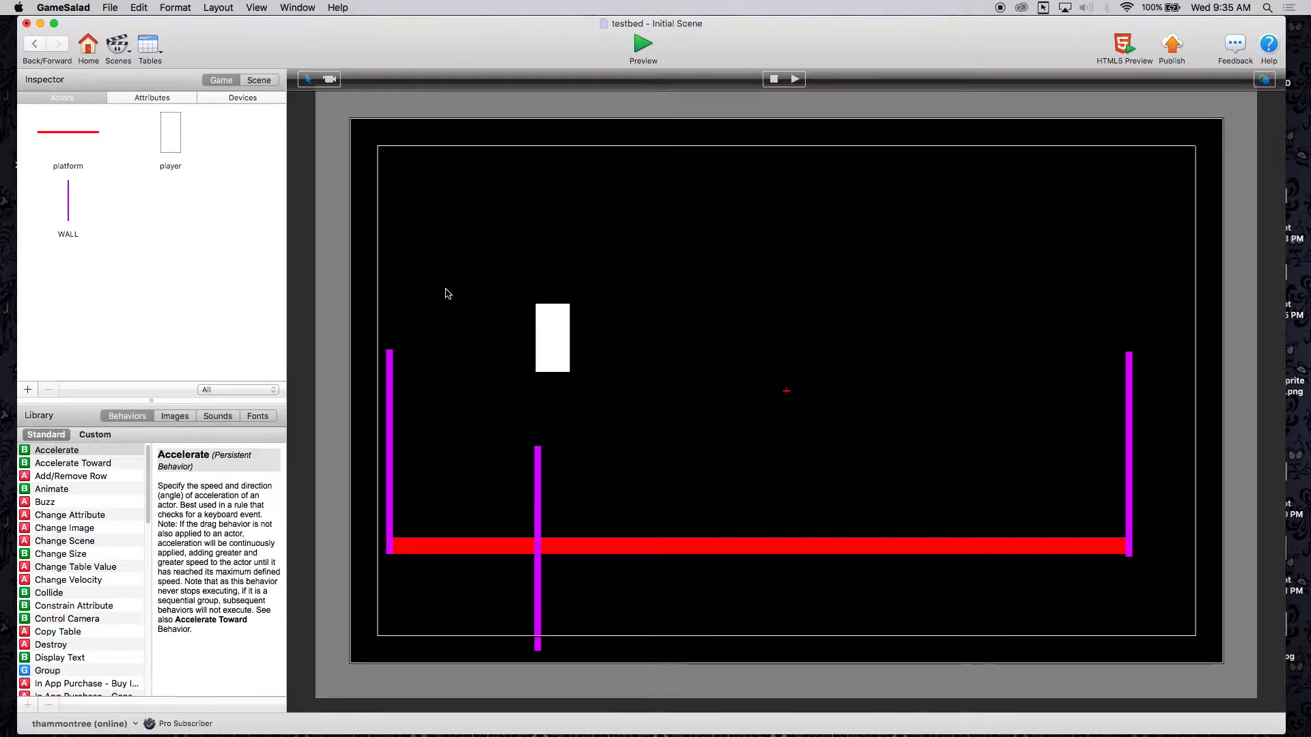
drag(555, 336, 665, 348)
double_click(176, 131)
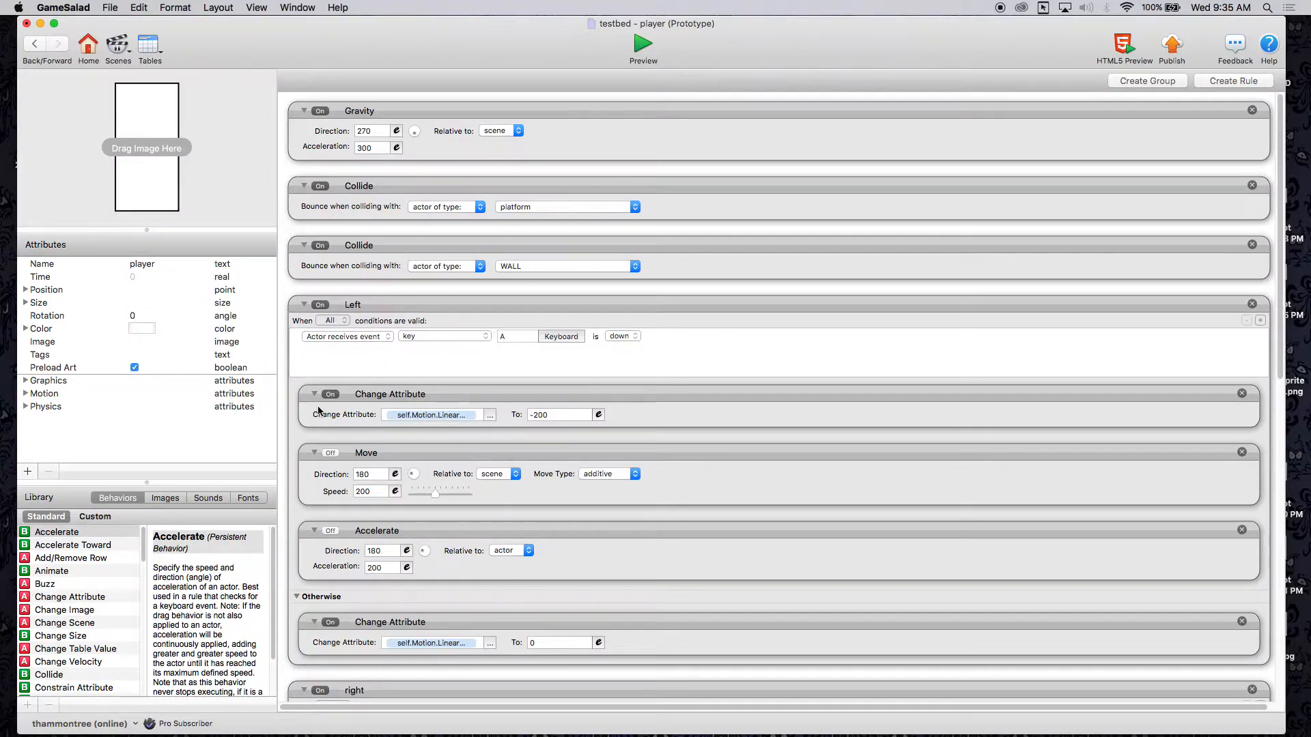
Step: Collapse the player's Gravity, both Collide behaviors and the Left, right and jump rules
click(304, 306)
click(303, 338)
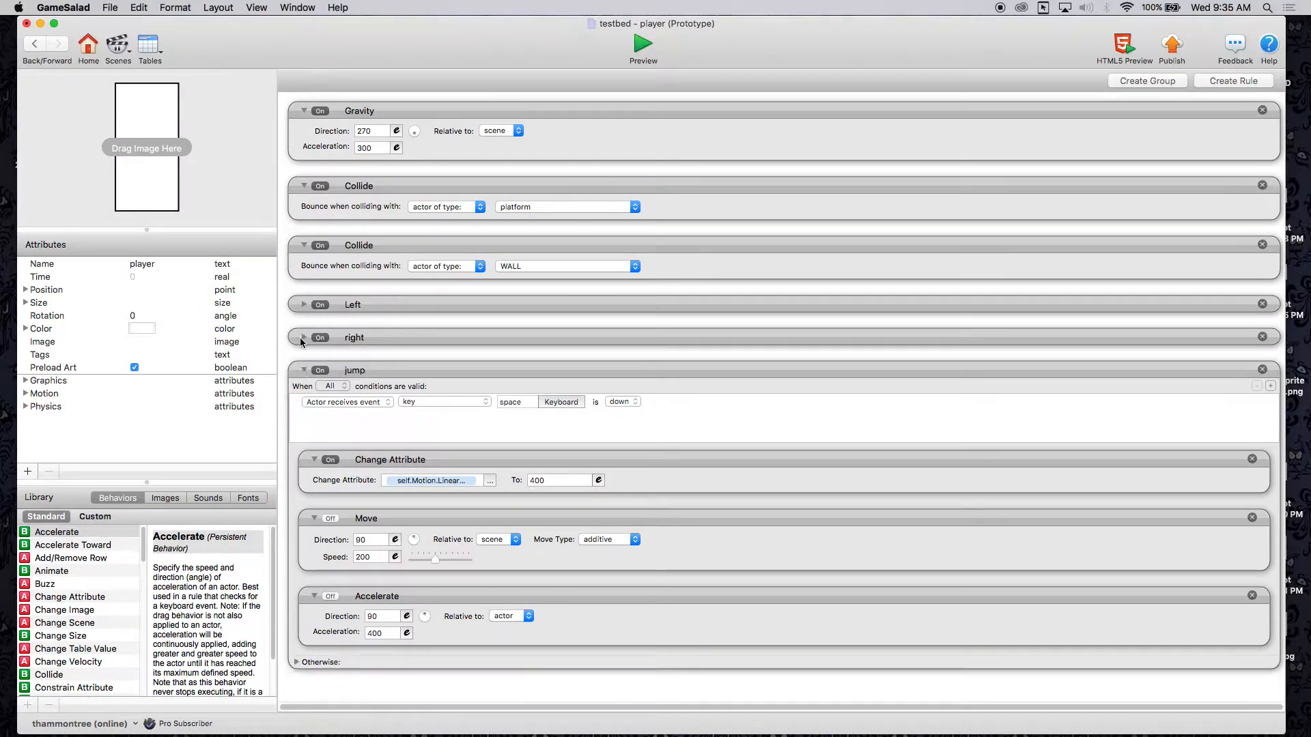
click(304, 370)
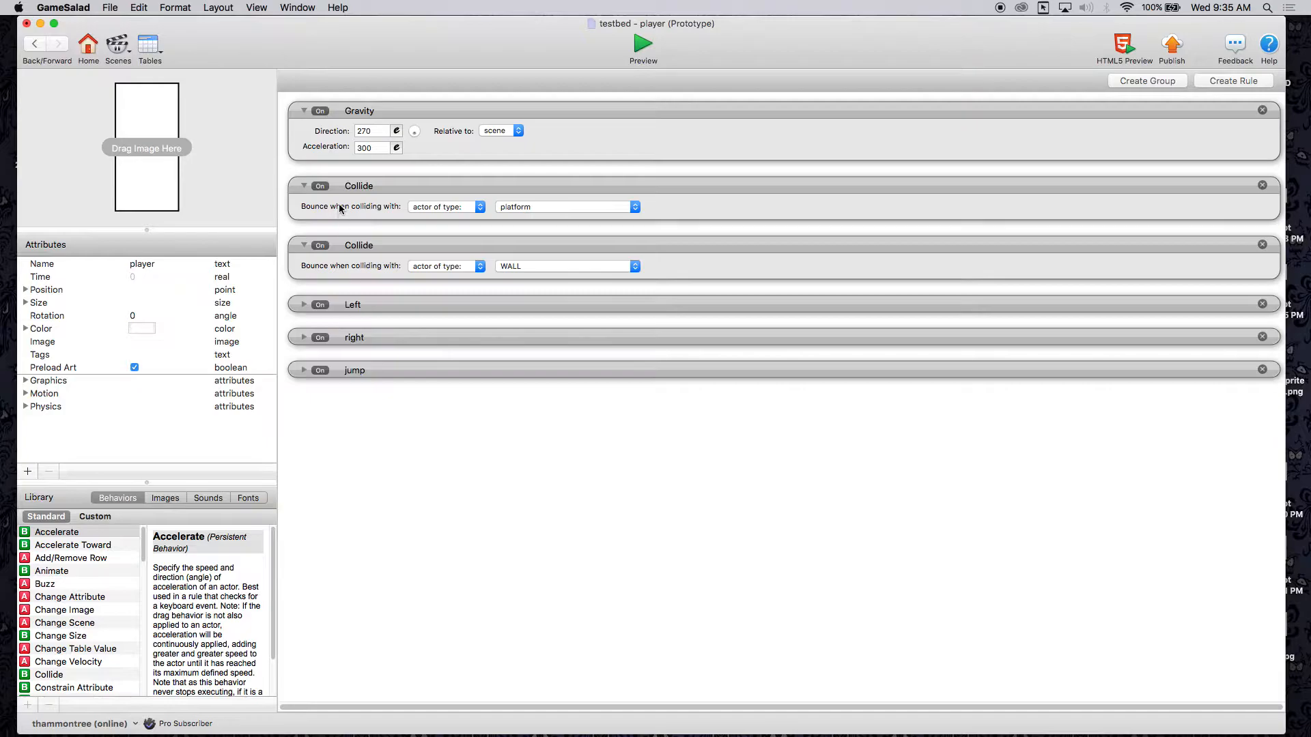
click(305, 245)
click(304, 185)
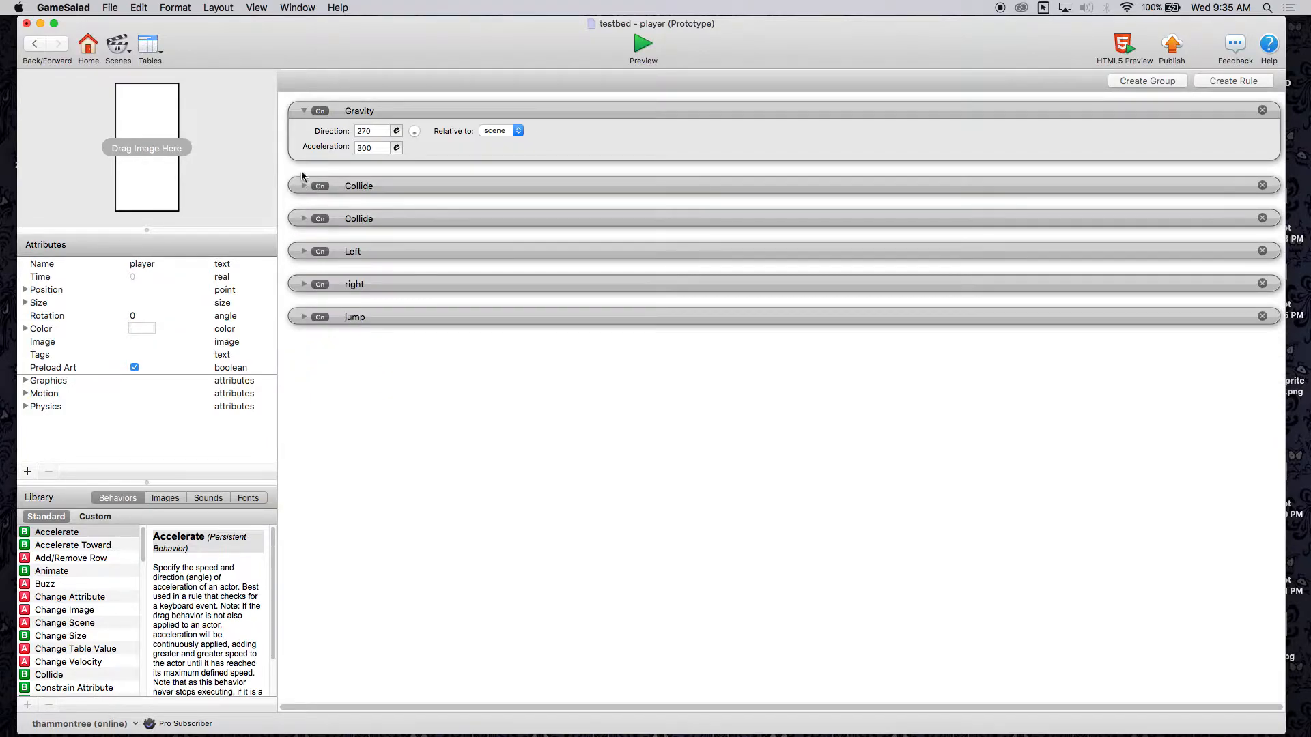
click(304, 110)
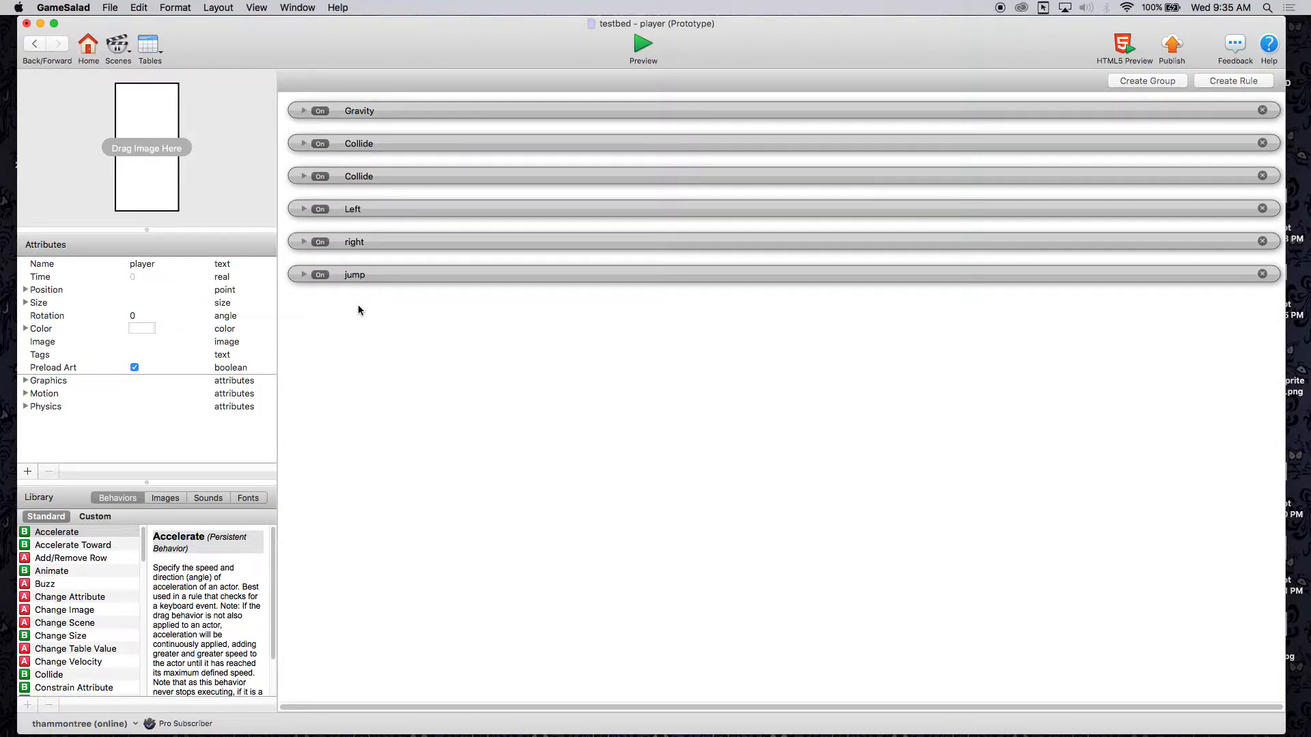
Step: Expand the jump rule and add a new empty rule below it in the player actor
click(304, 274)
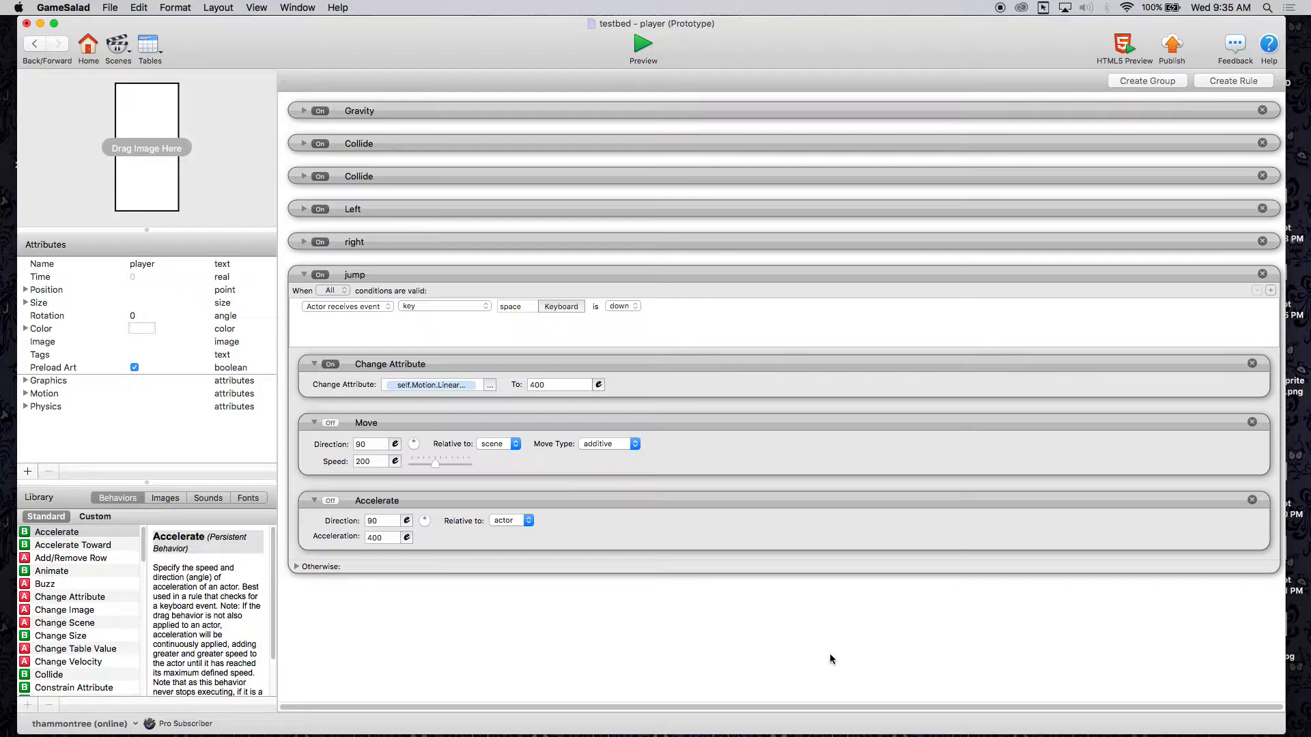
click(1235, 82)
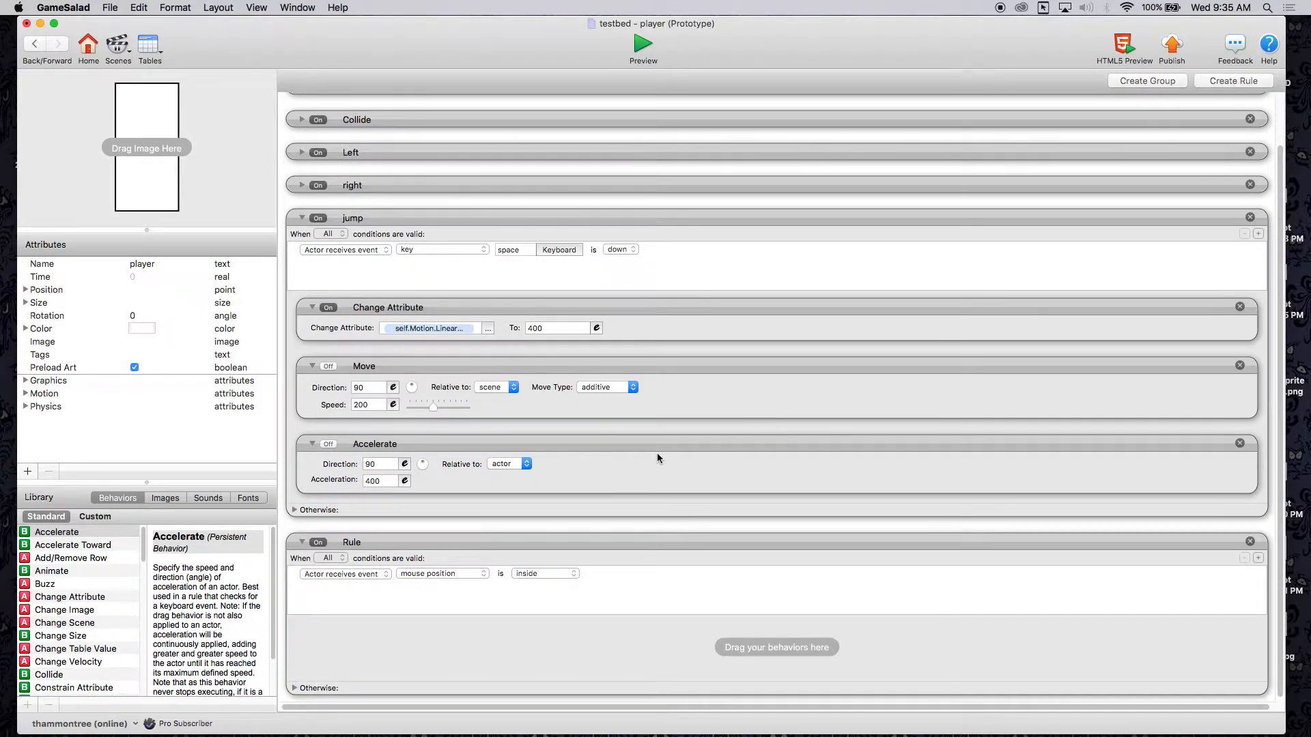
scroll(62, 678, down, 4)
scroll(61, 676, down, 3)
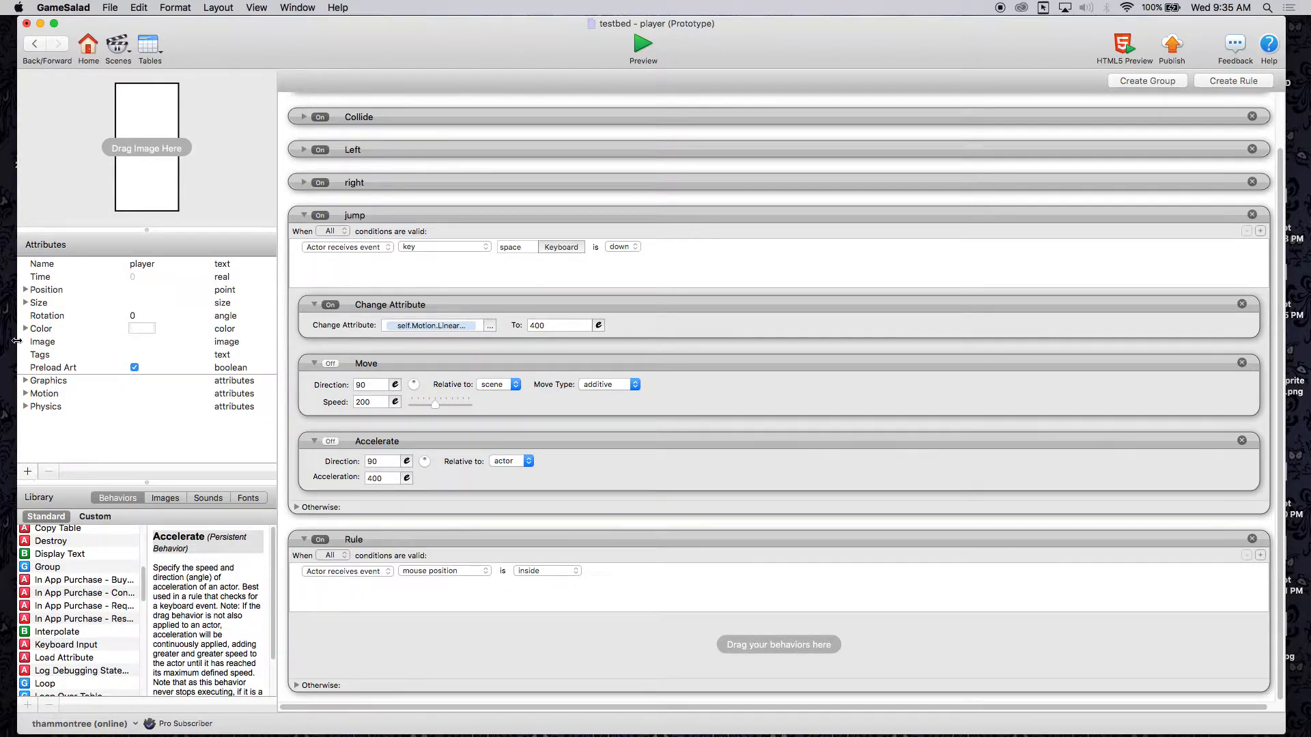
Step: Add a new boolean attribute to the player actor
click(28, 472)
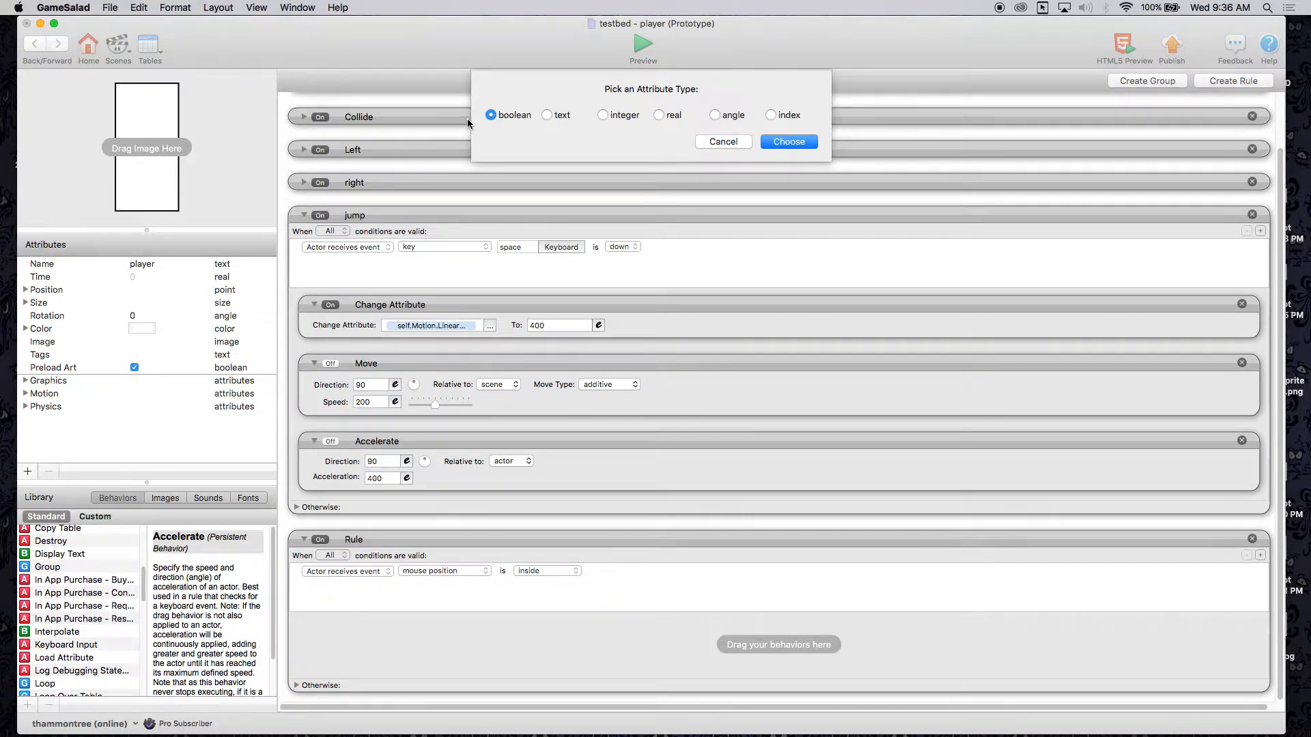
click(548, 115)
click(615, 117)
click(660, 116)
click(714, 115)
click(770, 115)
click(492, 115)
click(786, 140)
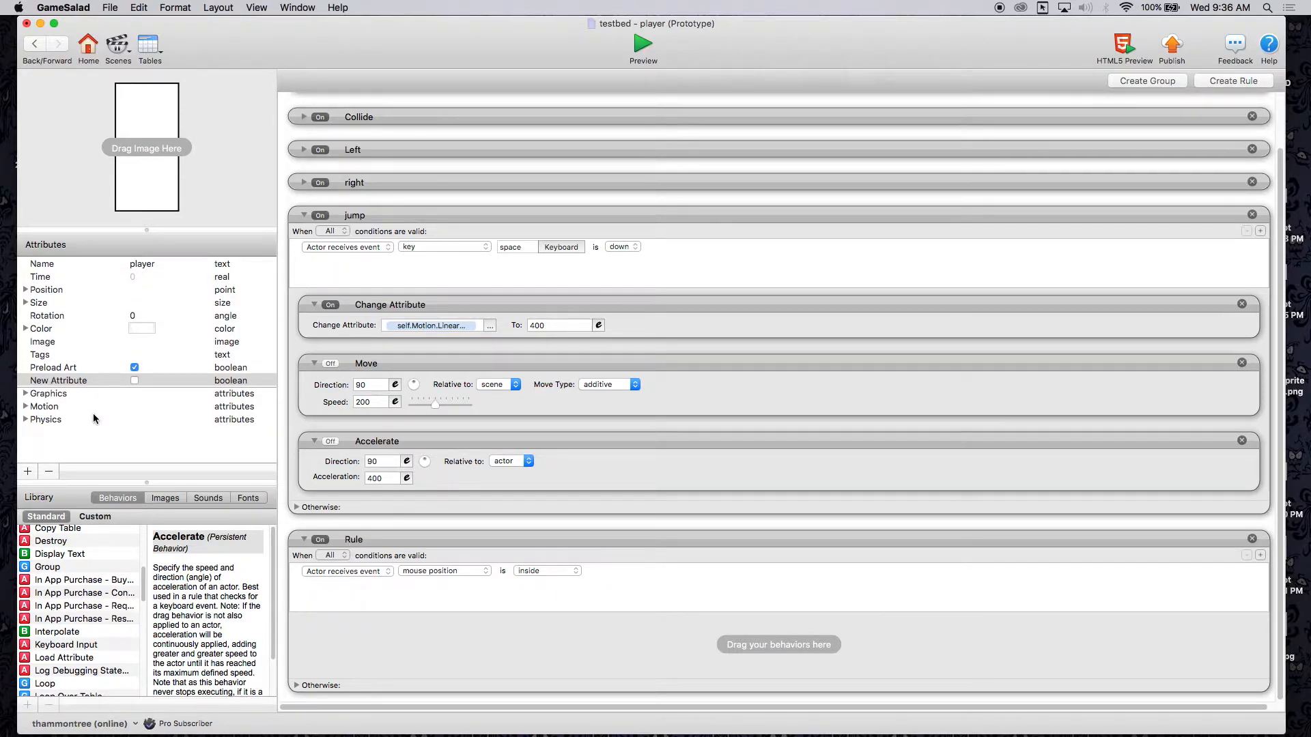
Step: Rename the player's new boolean attribute as TouchingGround and expand the Physics attributes
click(55, 382)
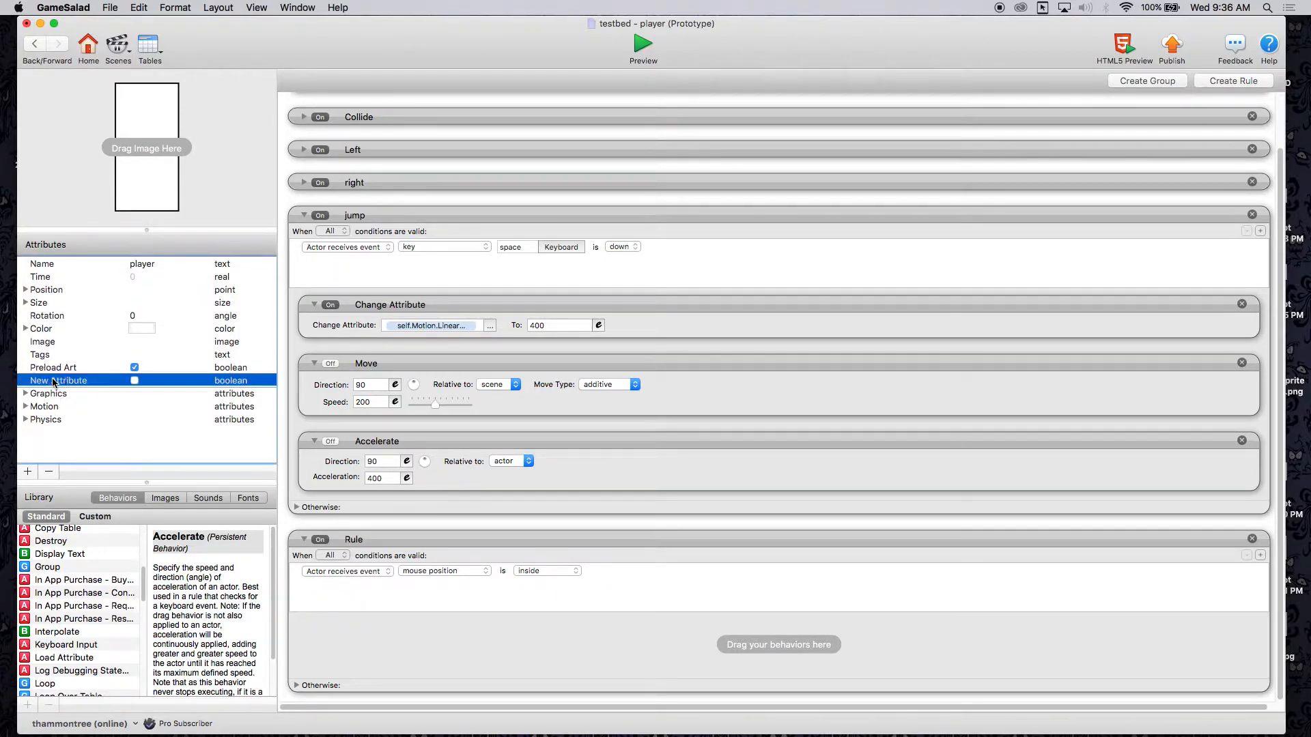
double_click(61, 382)
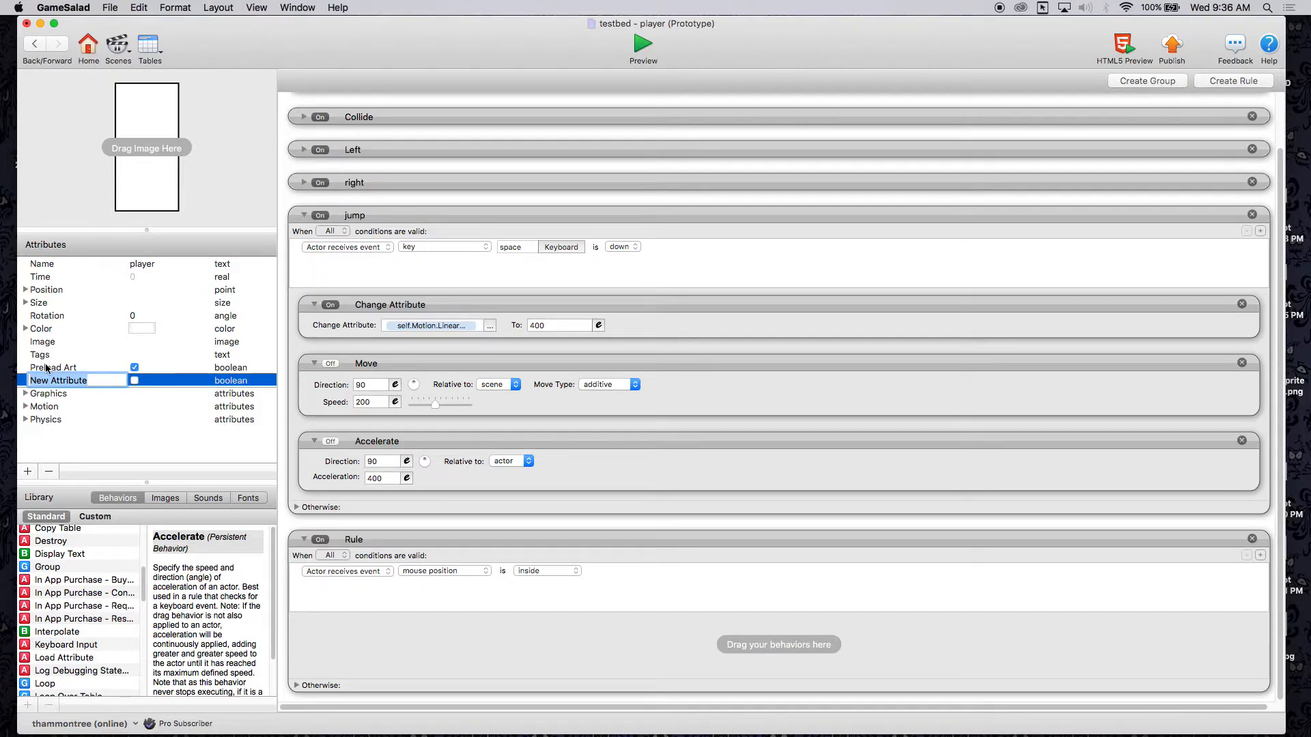
click(25, 419)
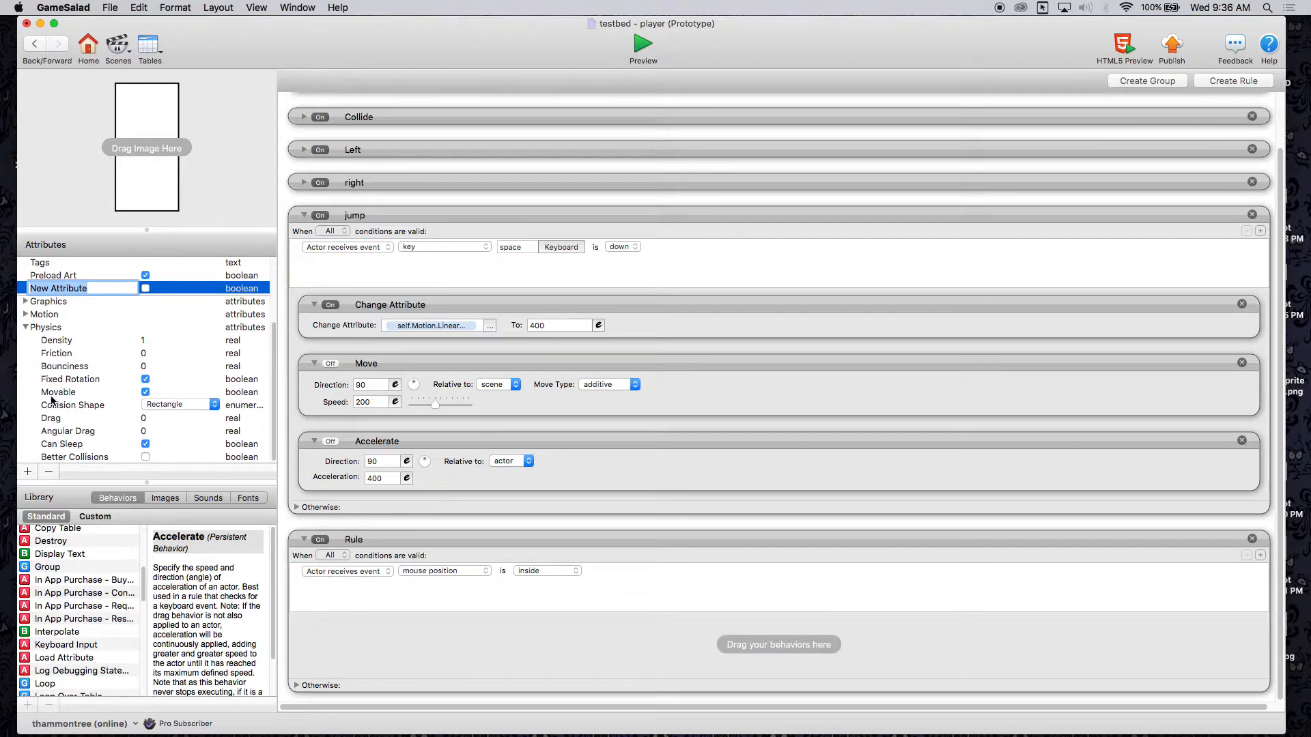
scroll(182, 383, up, 3)
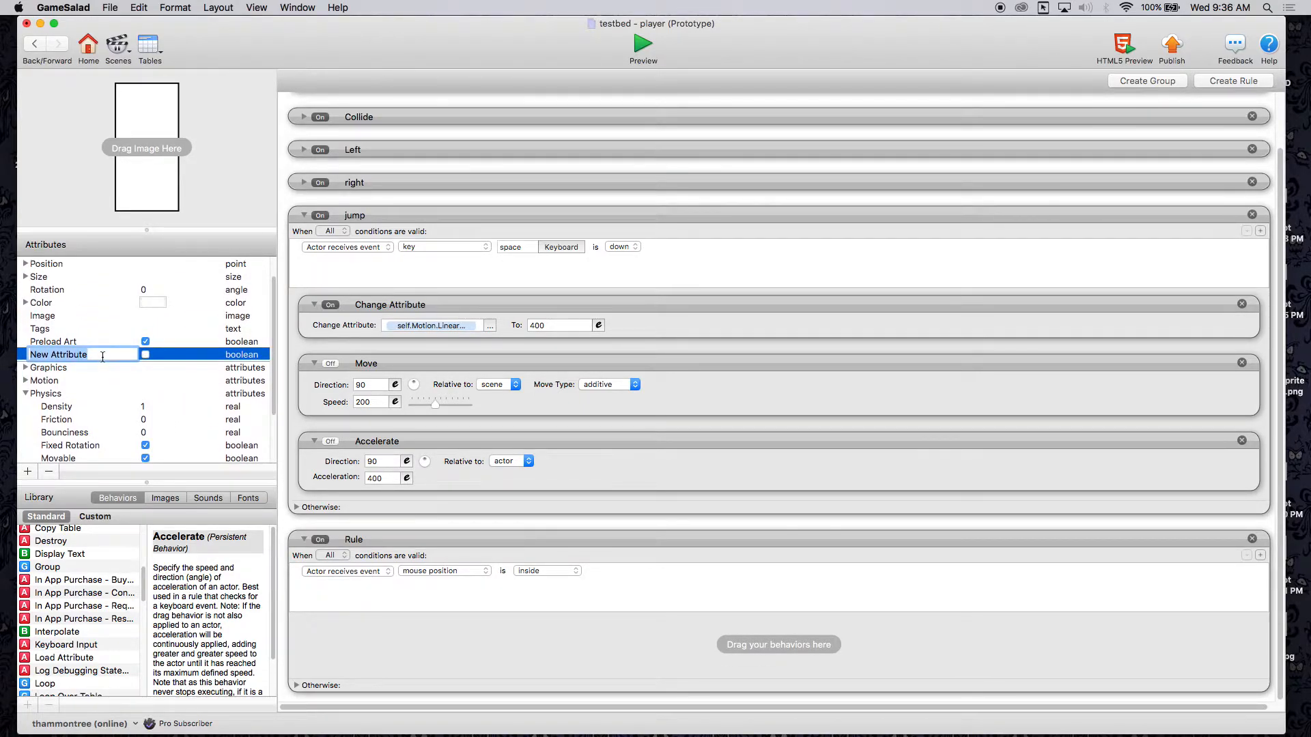
text(TouchingGround)
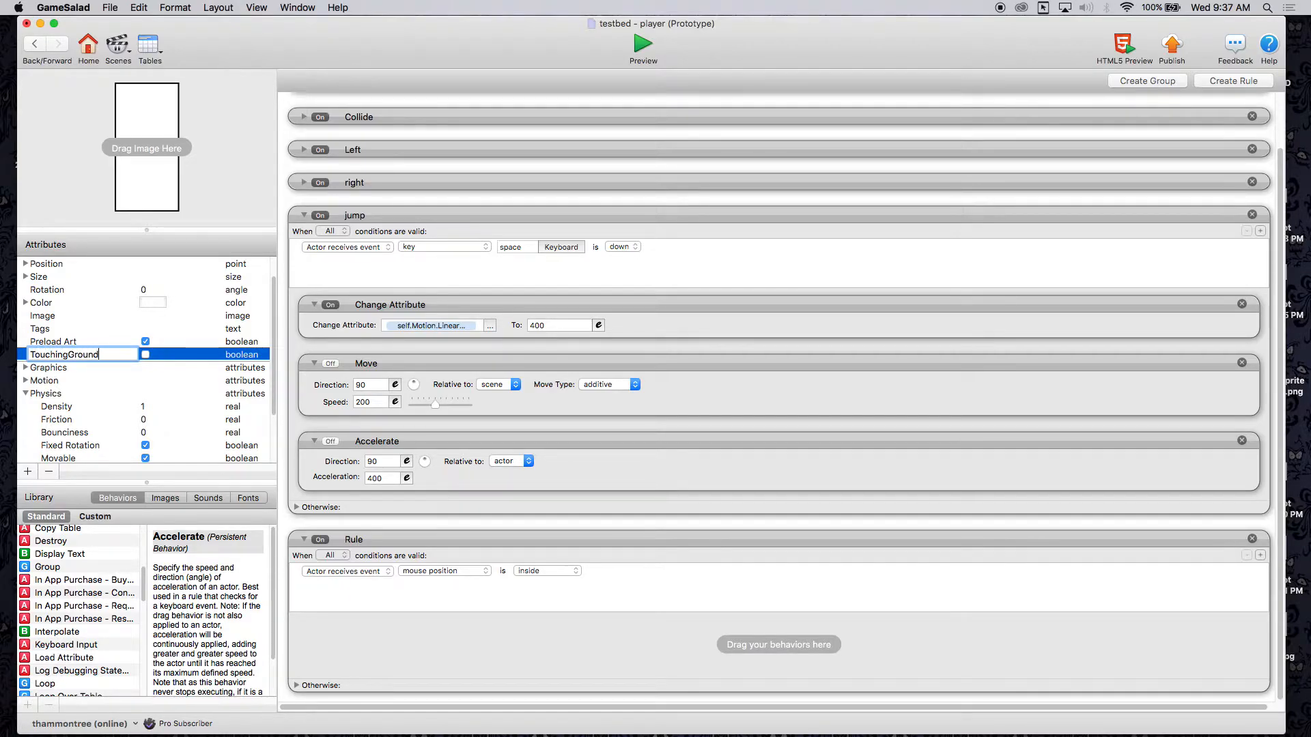
key(Return)
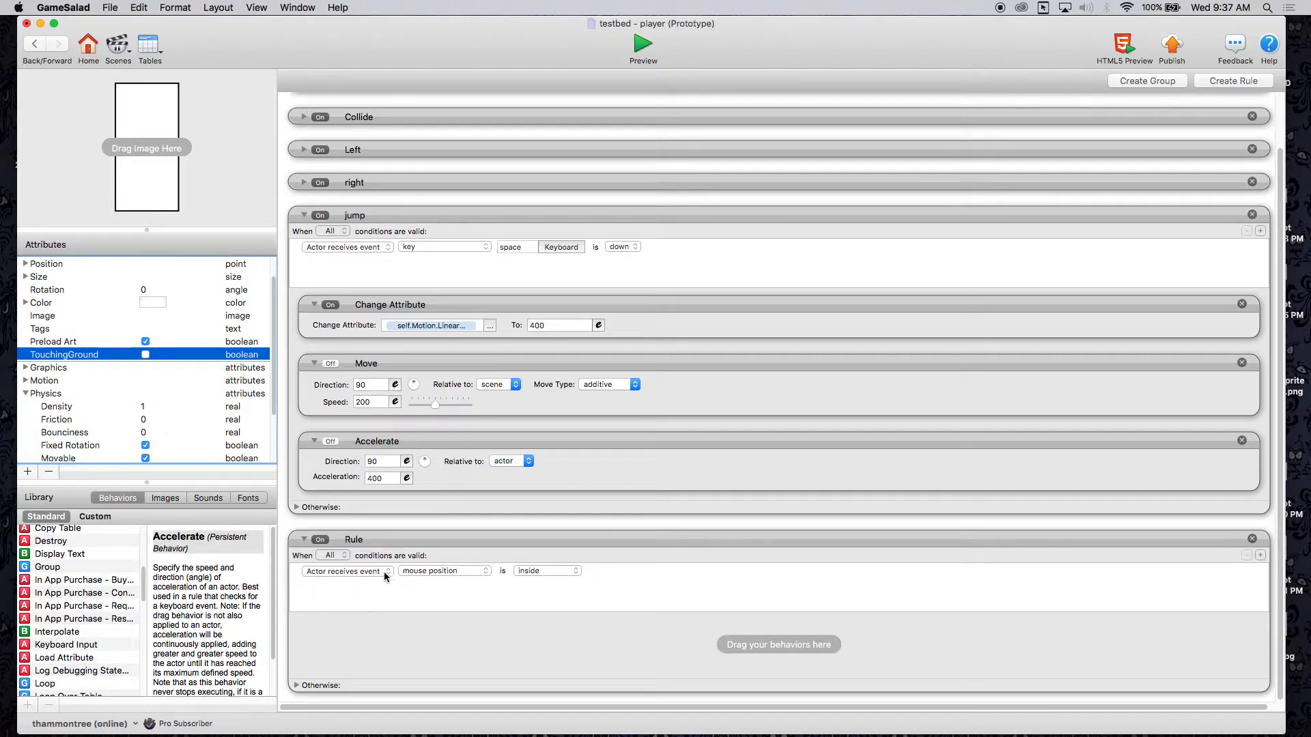
Step: Set the new rule's condition to the actor overlapping or colliding with an actor of type platform
click(413, 544)
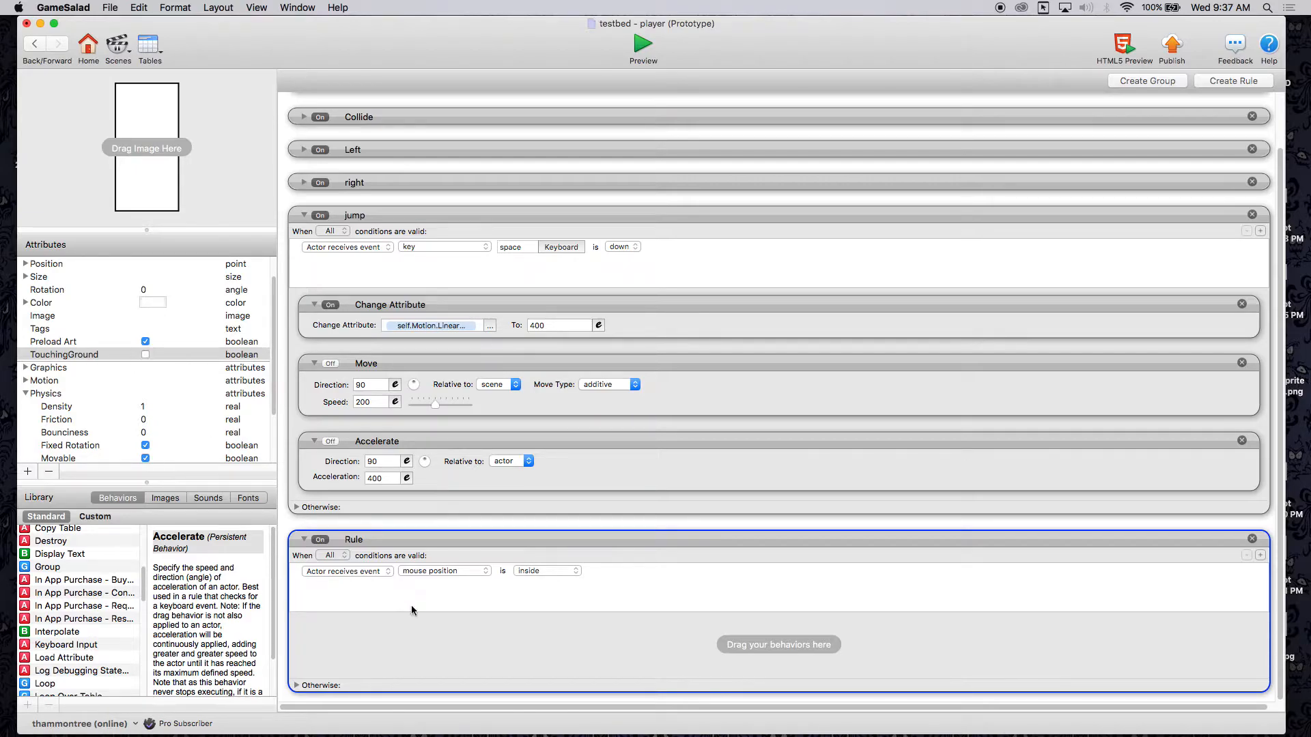
click(352, 574)
click(345, 574)
click(432, 571)
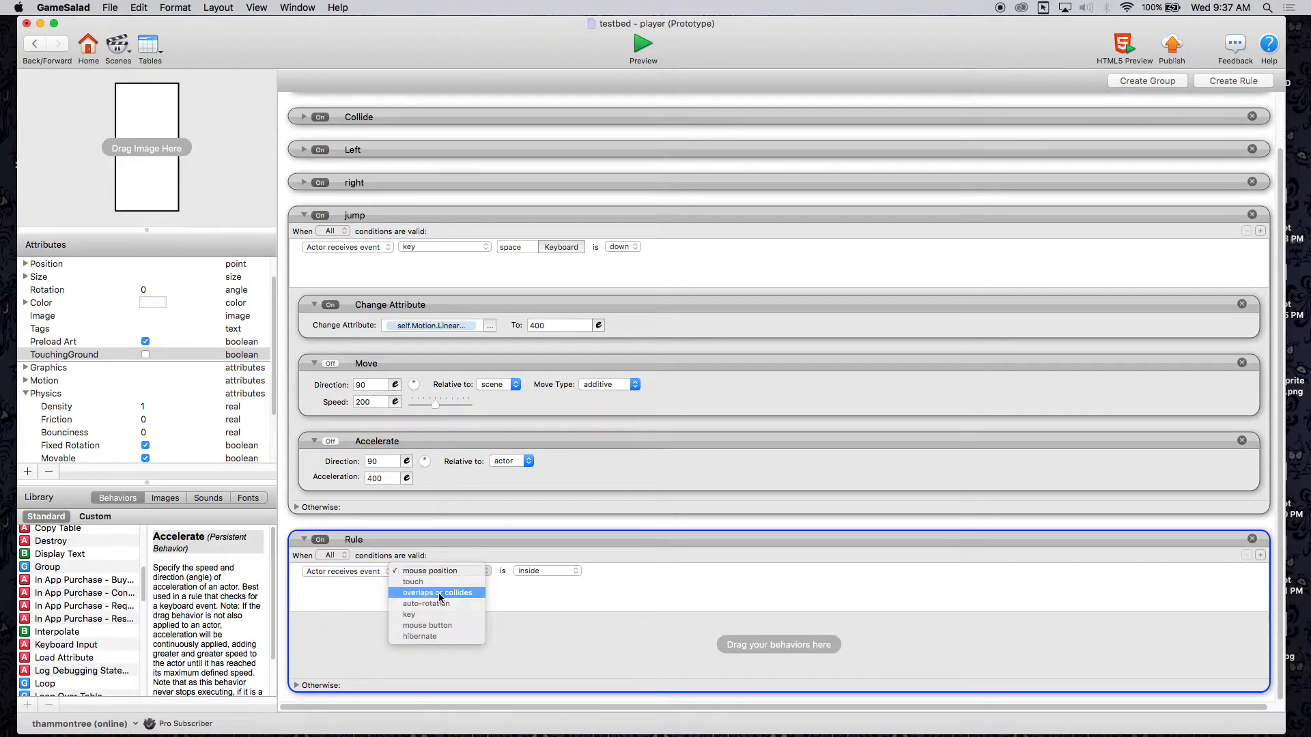
click(444, 594)
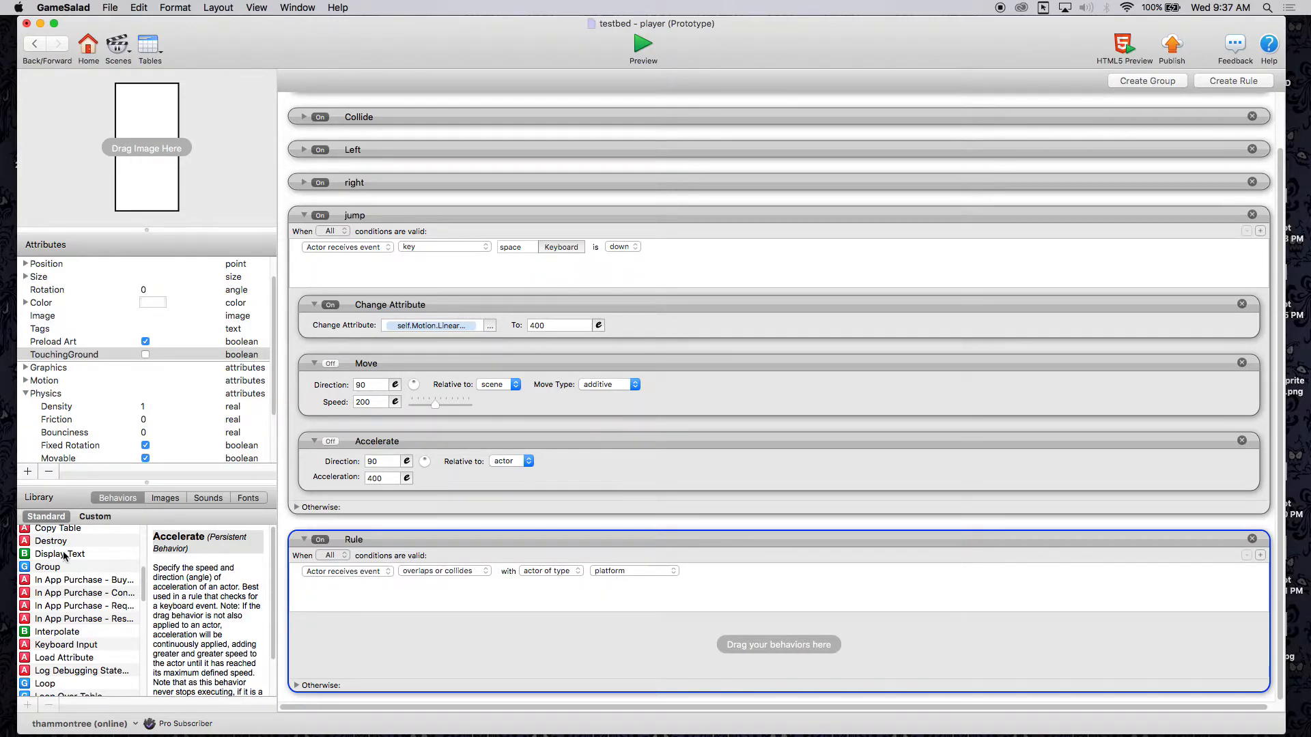
Step: Add a Change Attribute behavior to the new rule that sets the player's TouchingGround attribute to true
scroll(61, 567, up, 5)
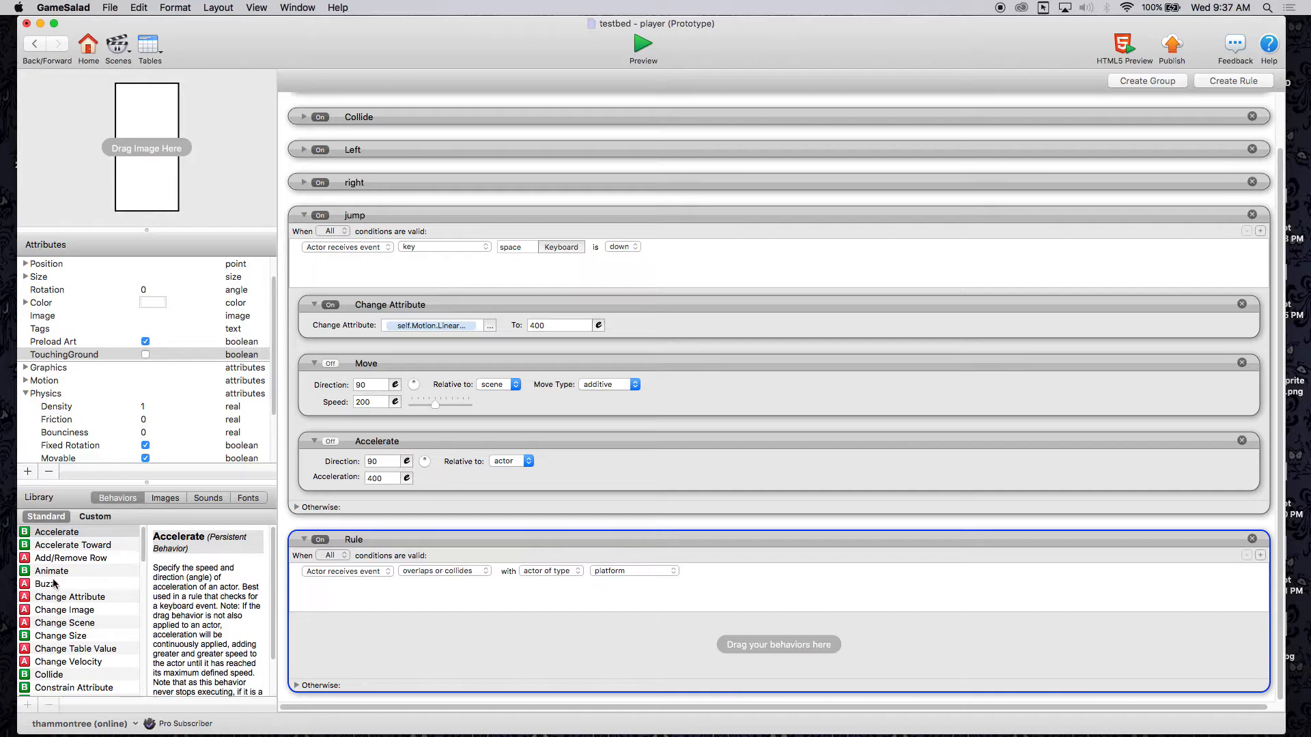
drag(56, 598, 409, 648)
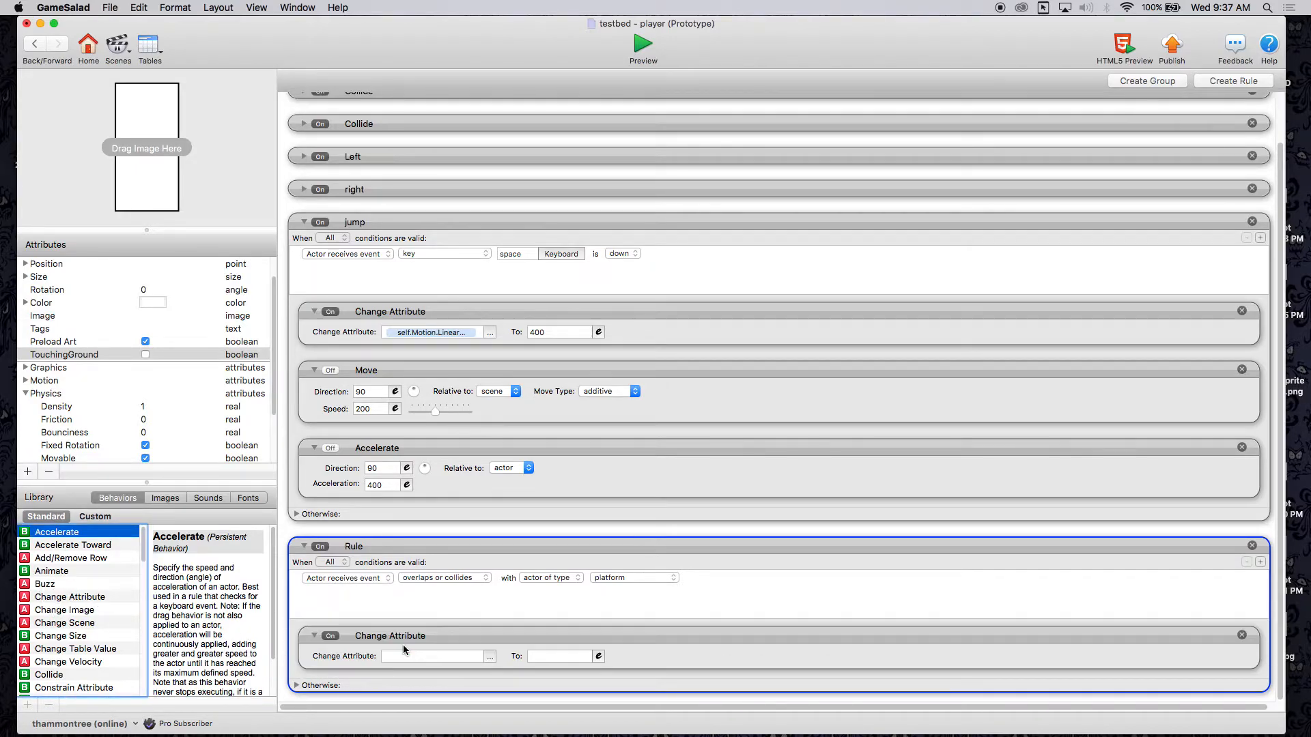
click(491, 657)
click(506, 674)
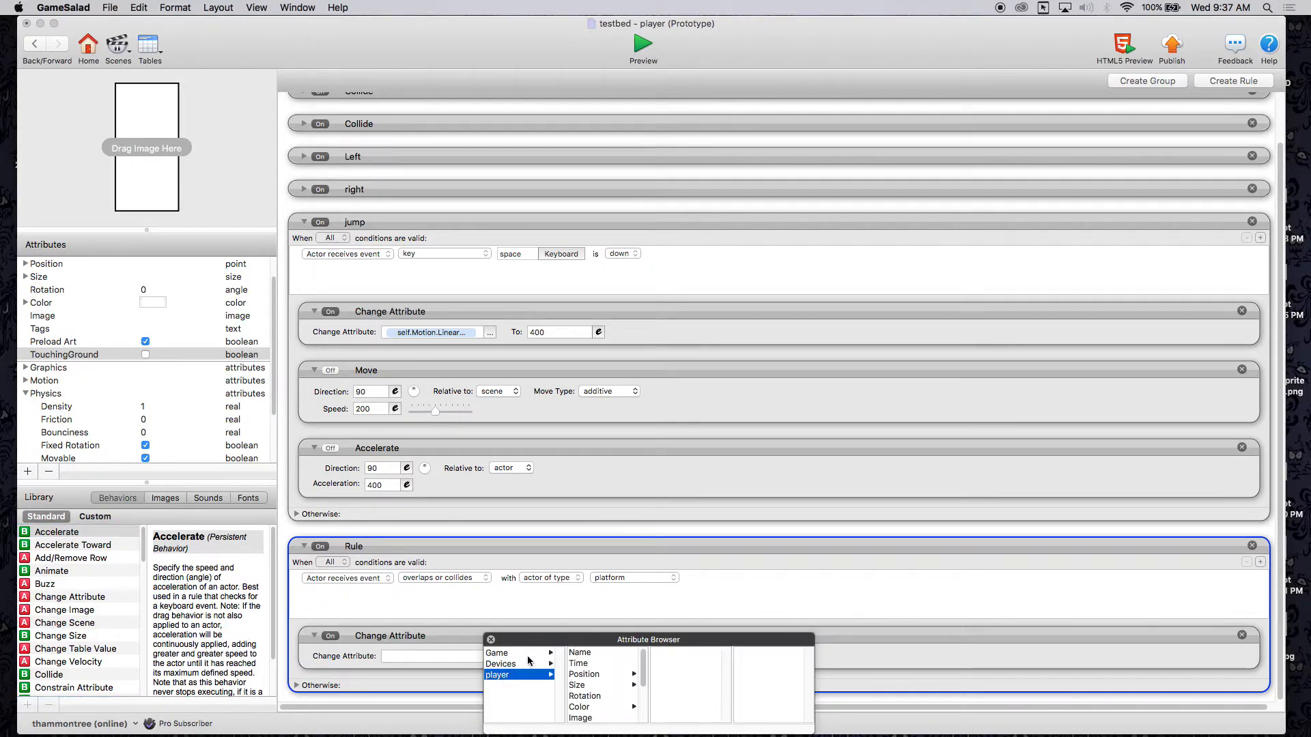
drag(539, 646, 539, 362)
drag(629, 451, 629, 580)
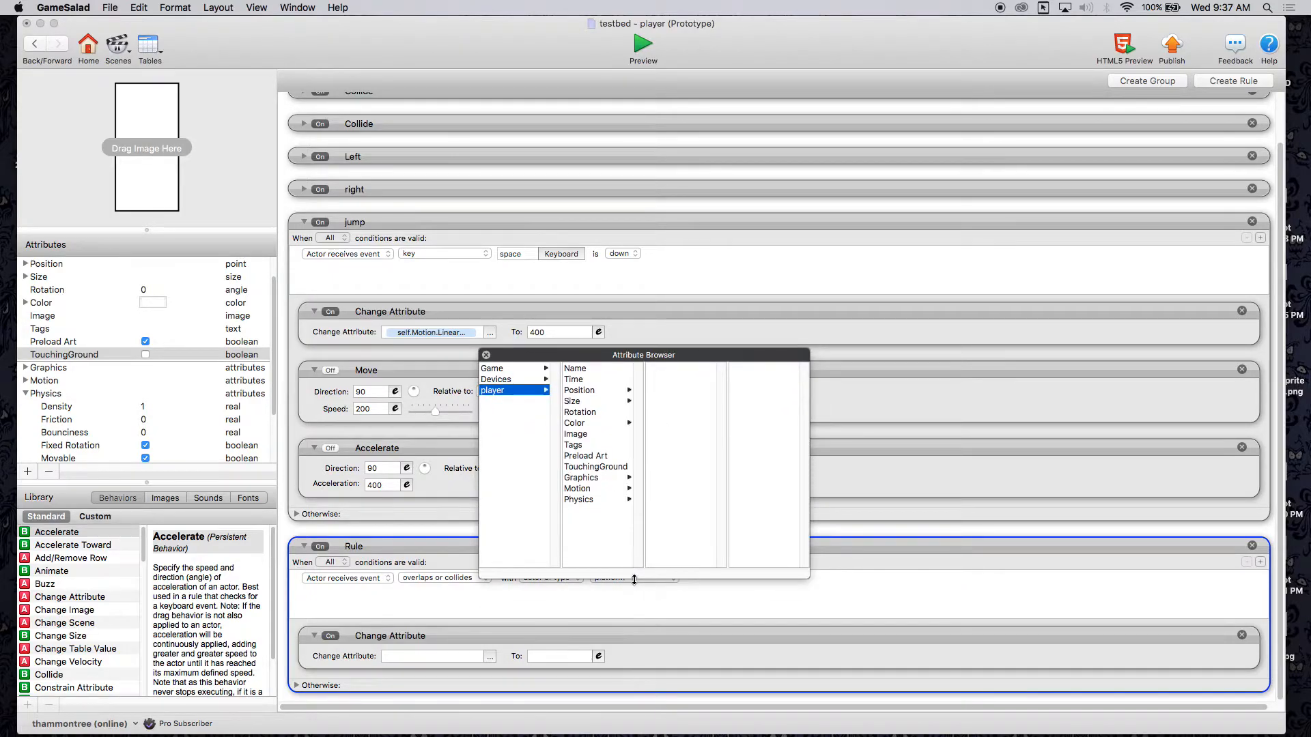
click(587, 468)
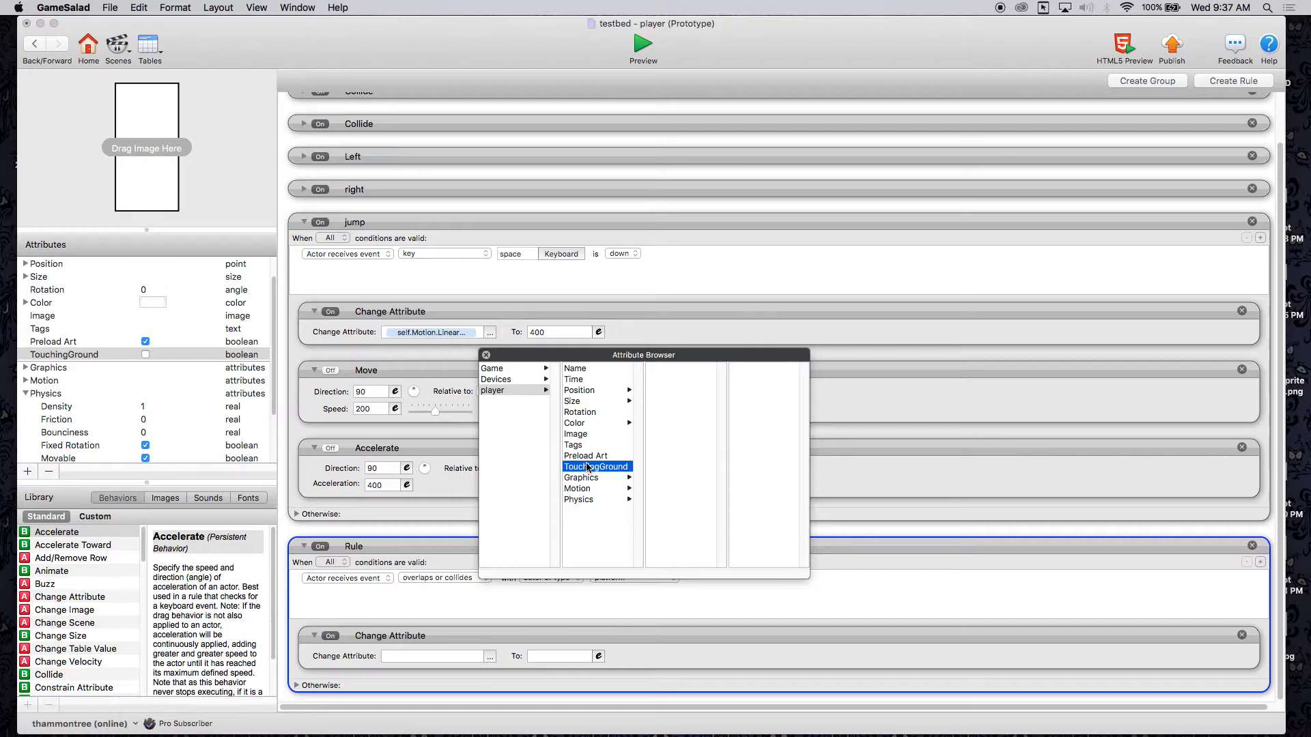
double_click(596, 471)
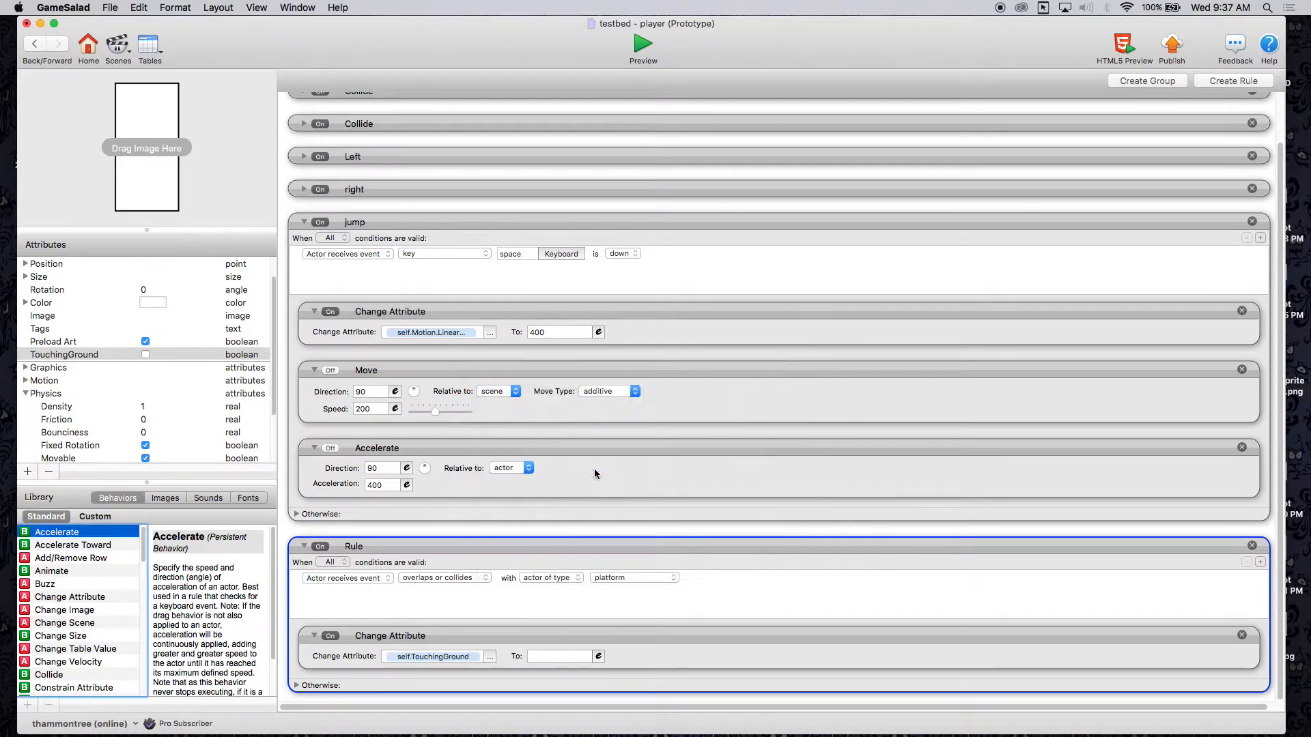
click(555, 658)
text(true)
key(Return)
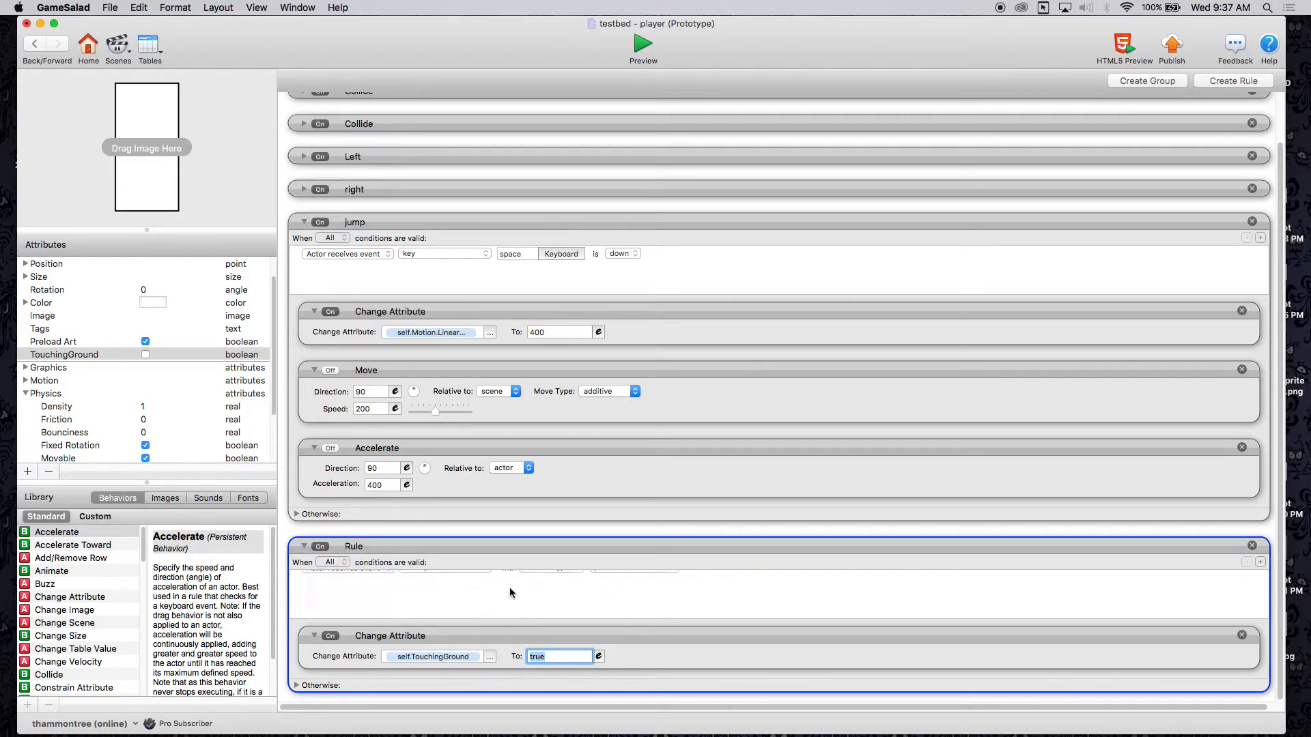
Step: Duplicate the TouchingGround Change Attribute behavior into the new rule's Otherwise section and set the copy's value to false
click(297, 686)
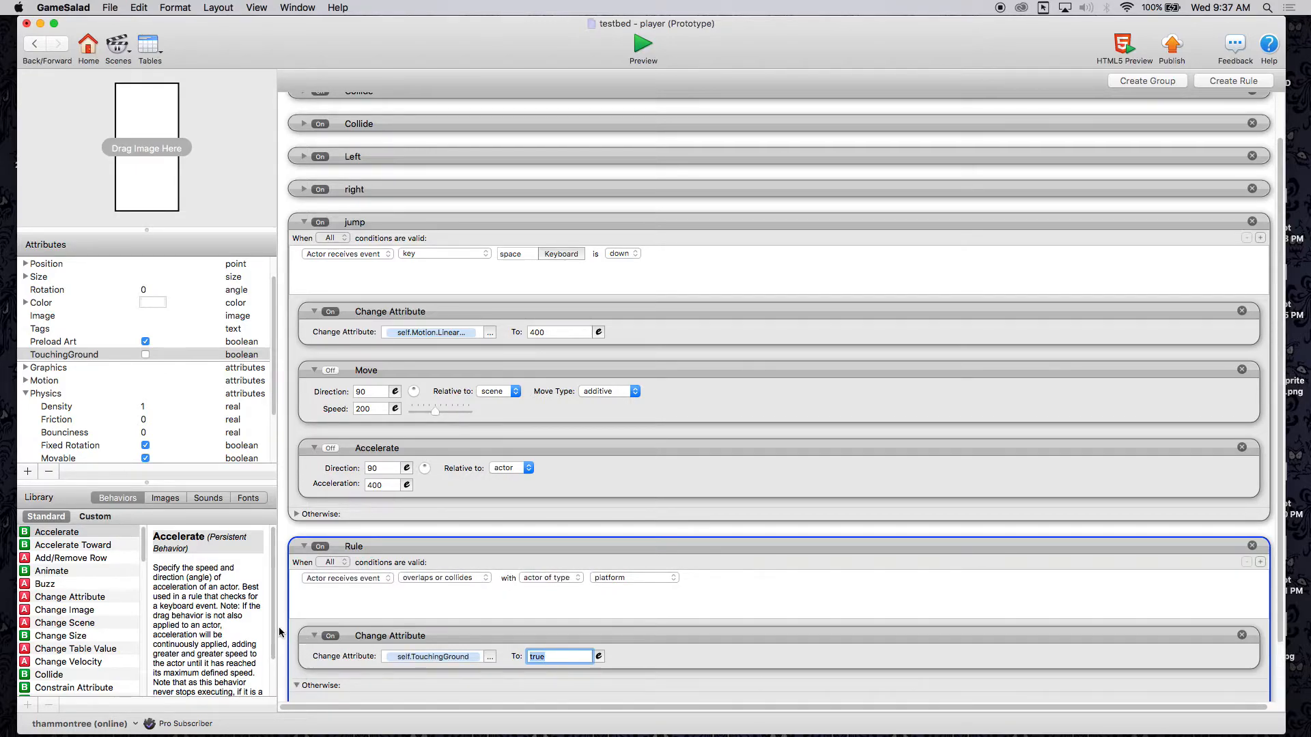
scroll(283, 633, down, 2)
alt+drag(430, 568, 445, 639)
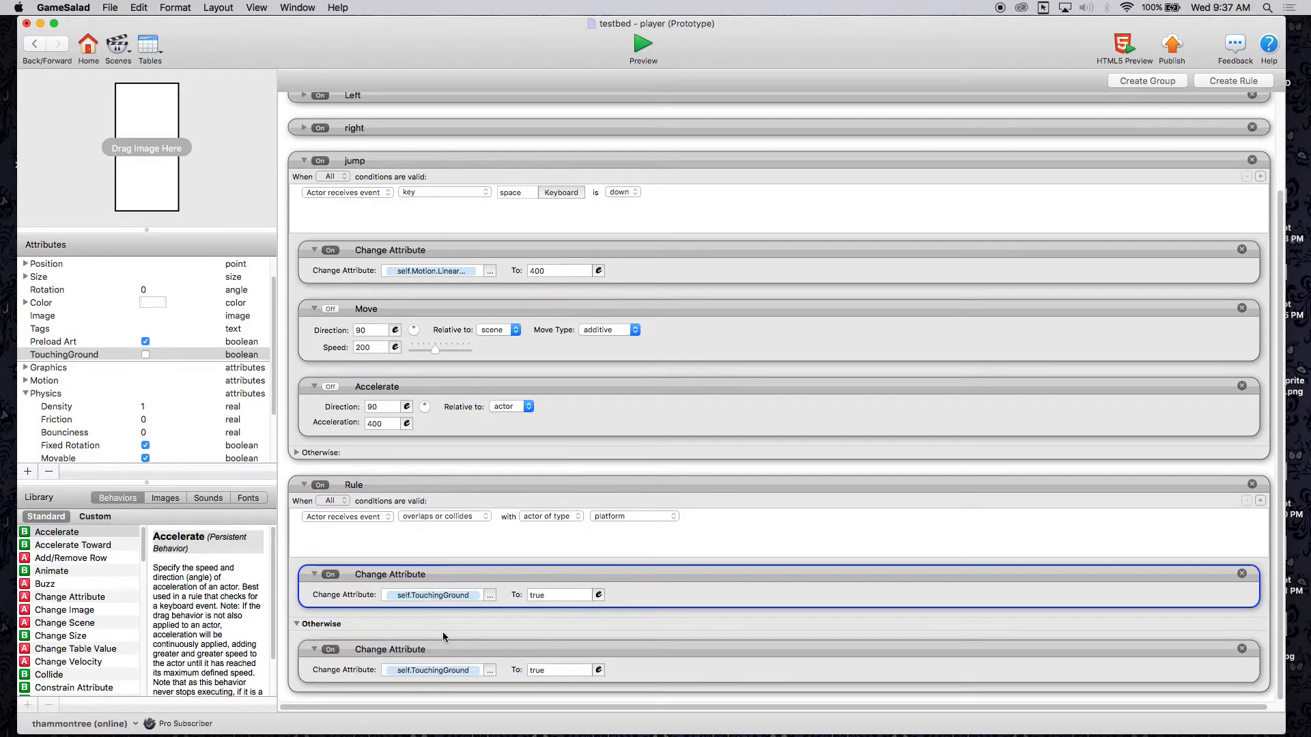
click(570, 670)
text(f)
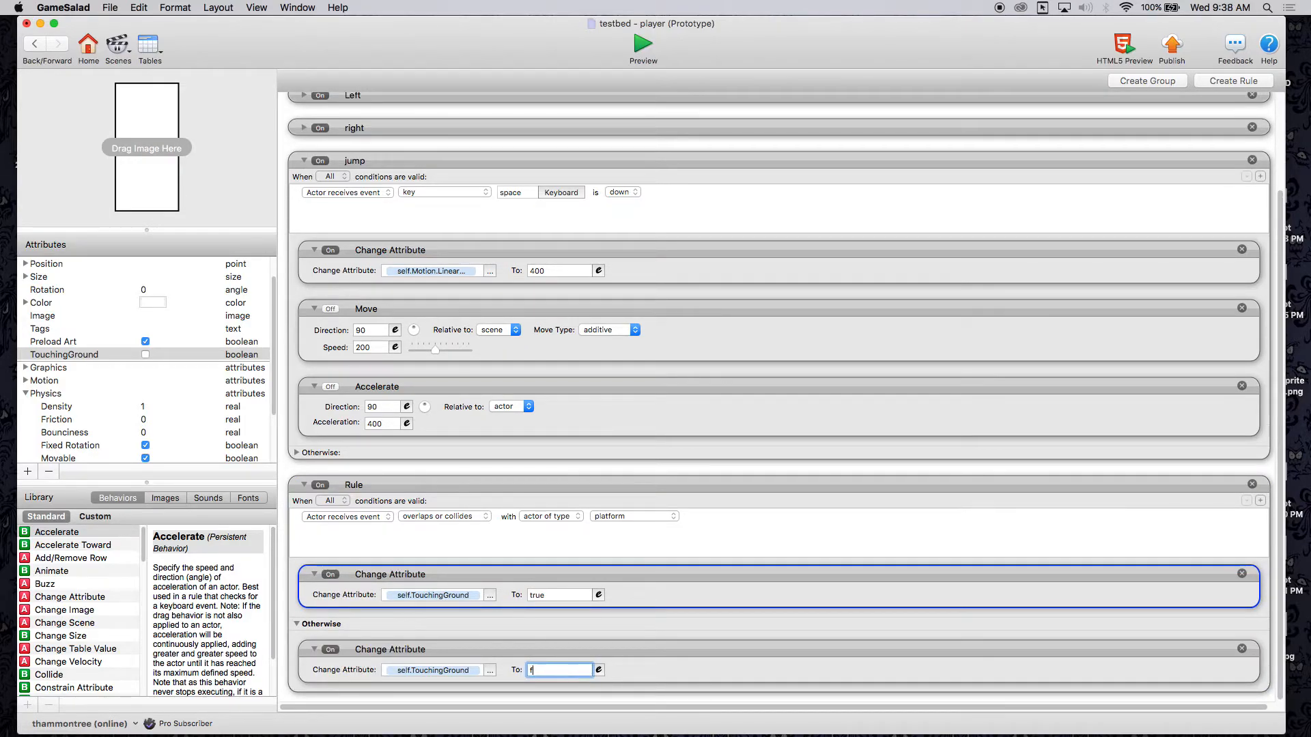
text(lasalse)
key(Return)
click(581, 631)
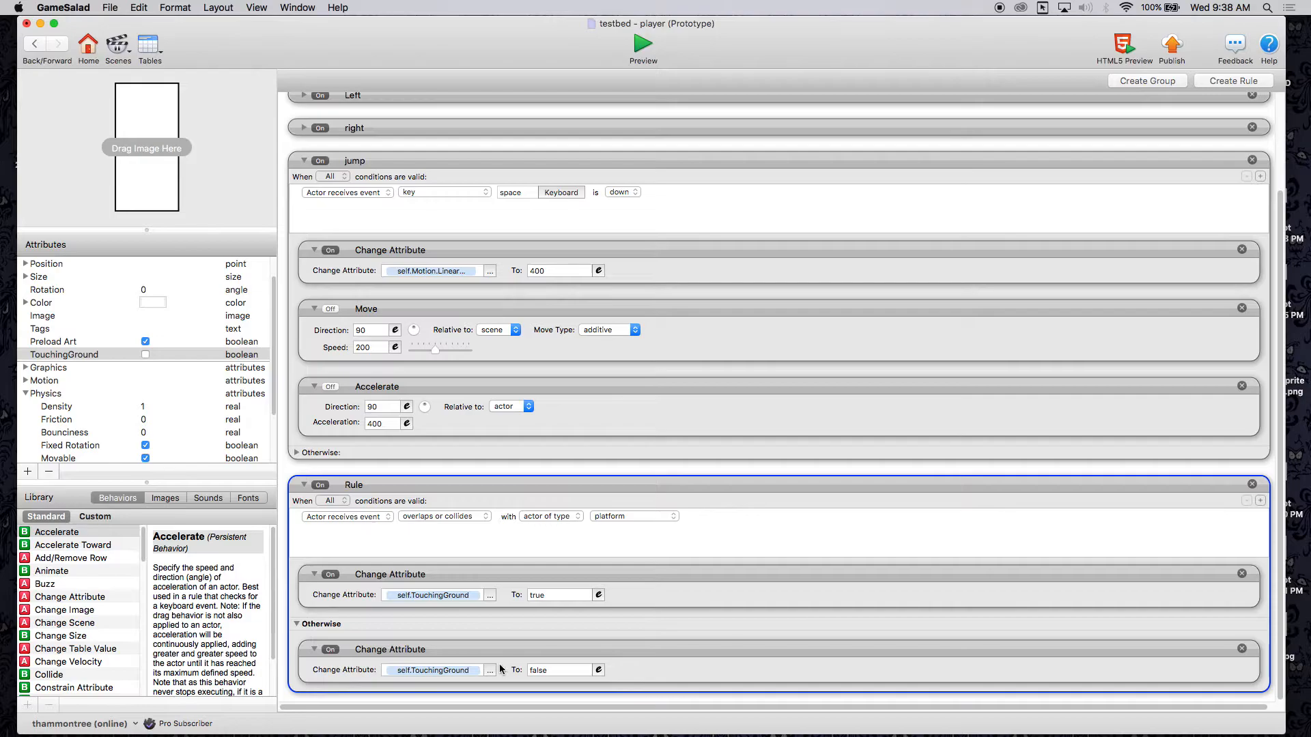
Step: Rename the new rule as Touching Ground and collapse it
double_click(353, 484)
text(Touching Ground)
key(Return)
click(301, 485)
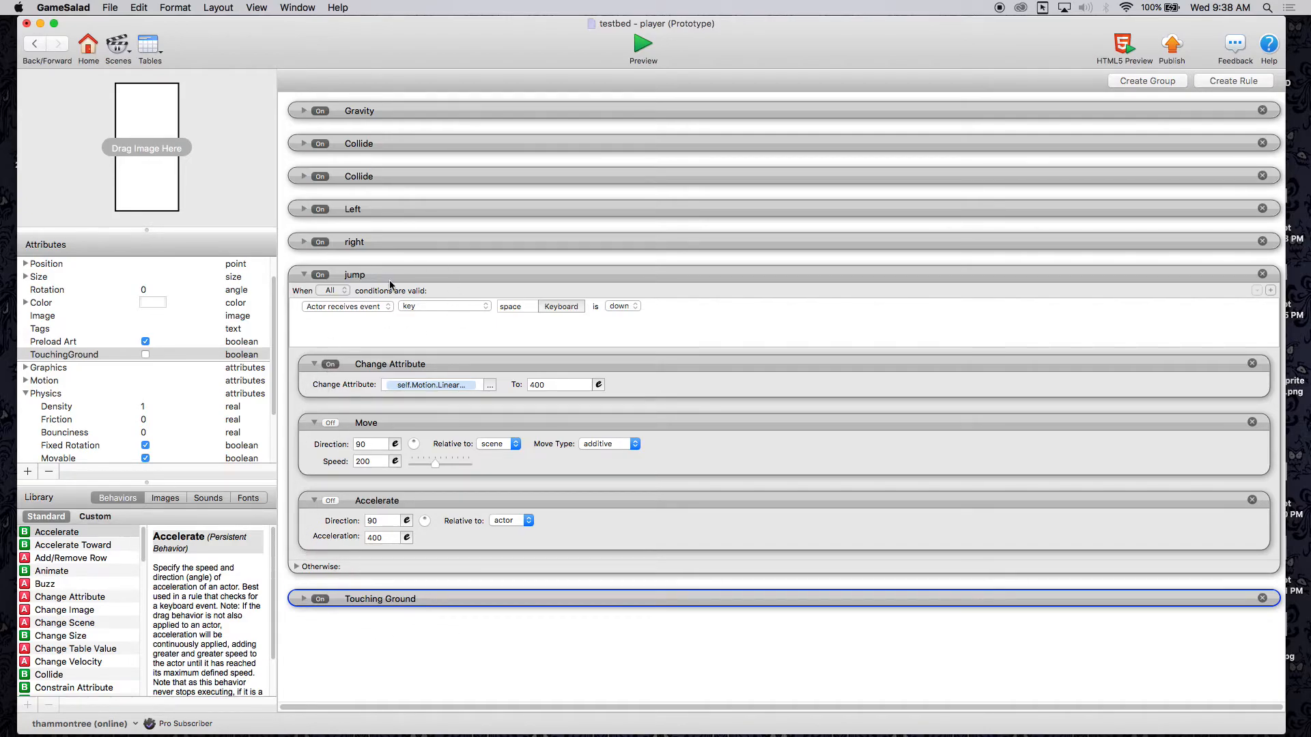
Step: Delete the disabled Move and Accelerate behaviors from the jump rule
click(1251, 422)
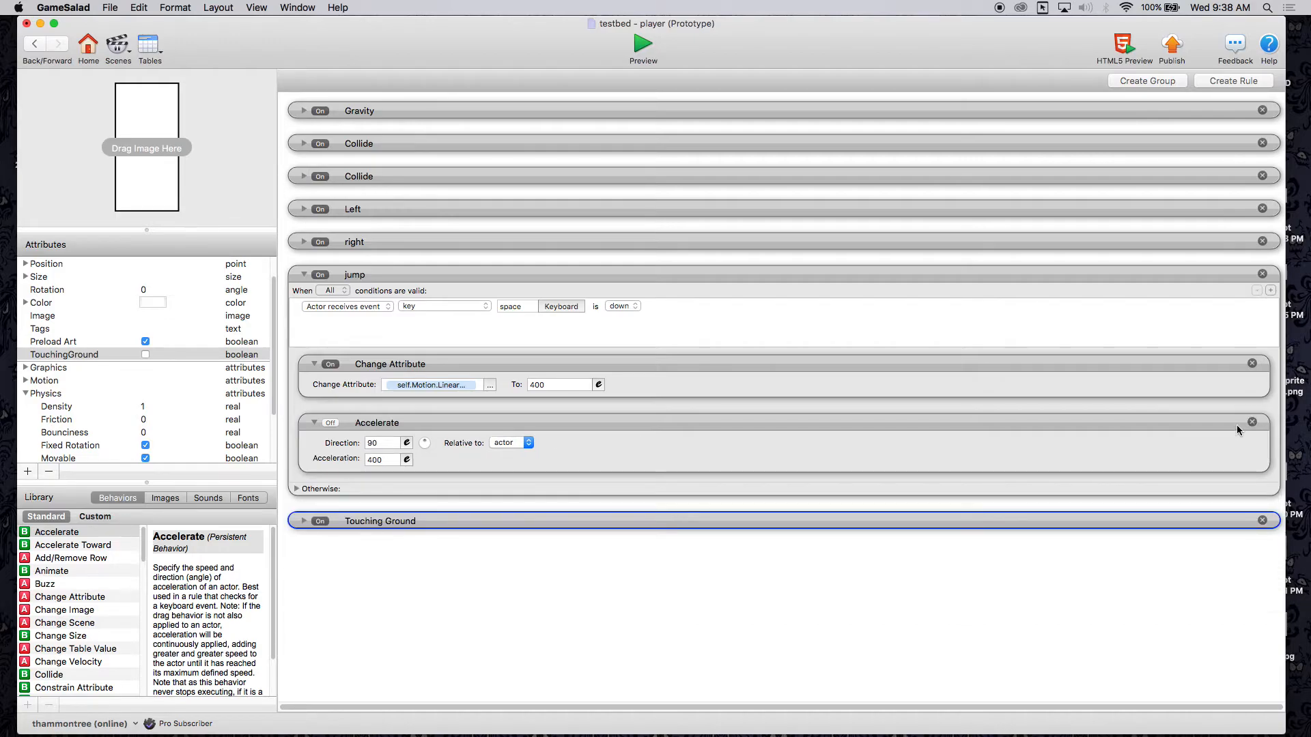
click(1250, 422)
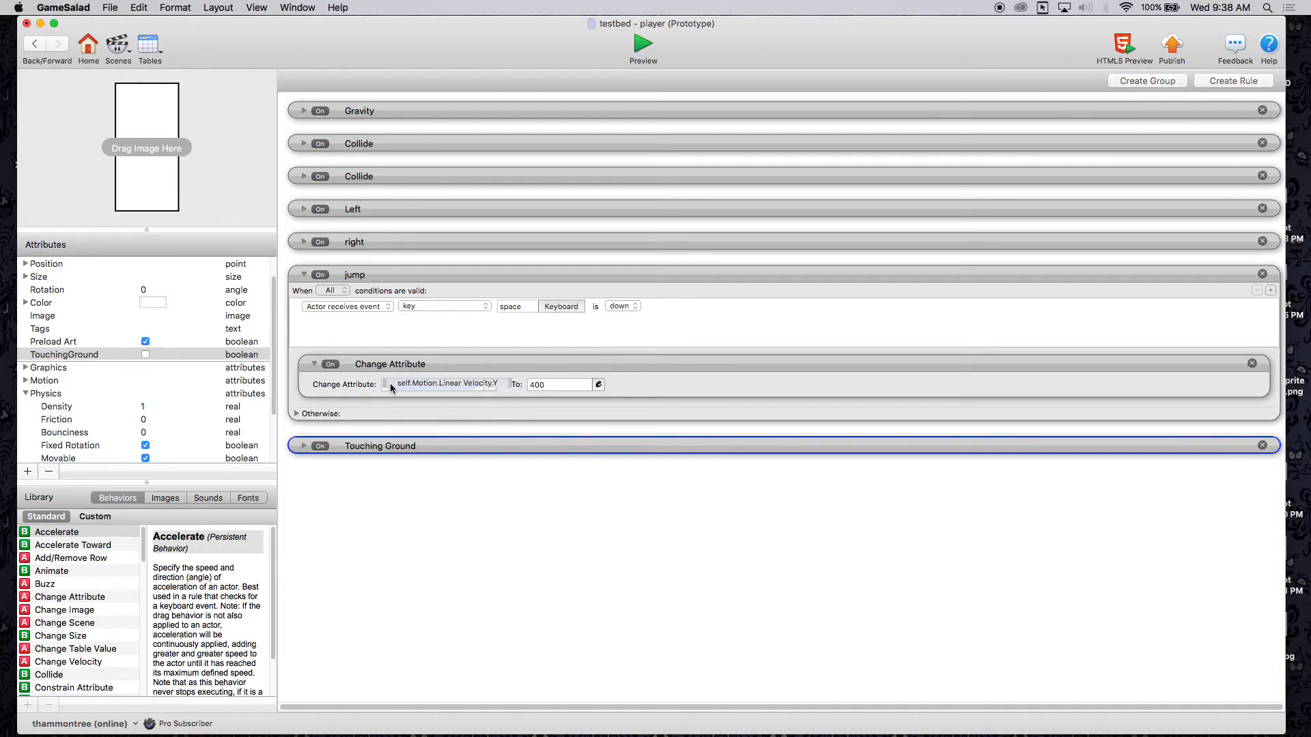
Step: Add a second condition to the jump rule requiring the player's TouchingGround attribute to be true, and expand the Touching Ground rule
click(402, 270)
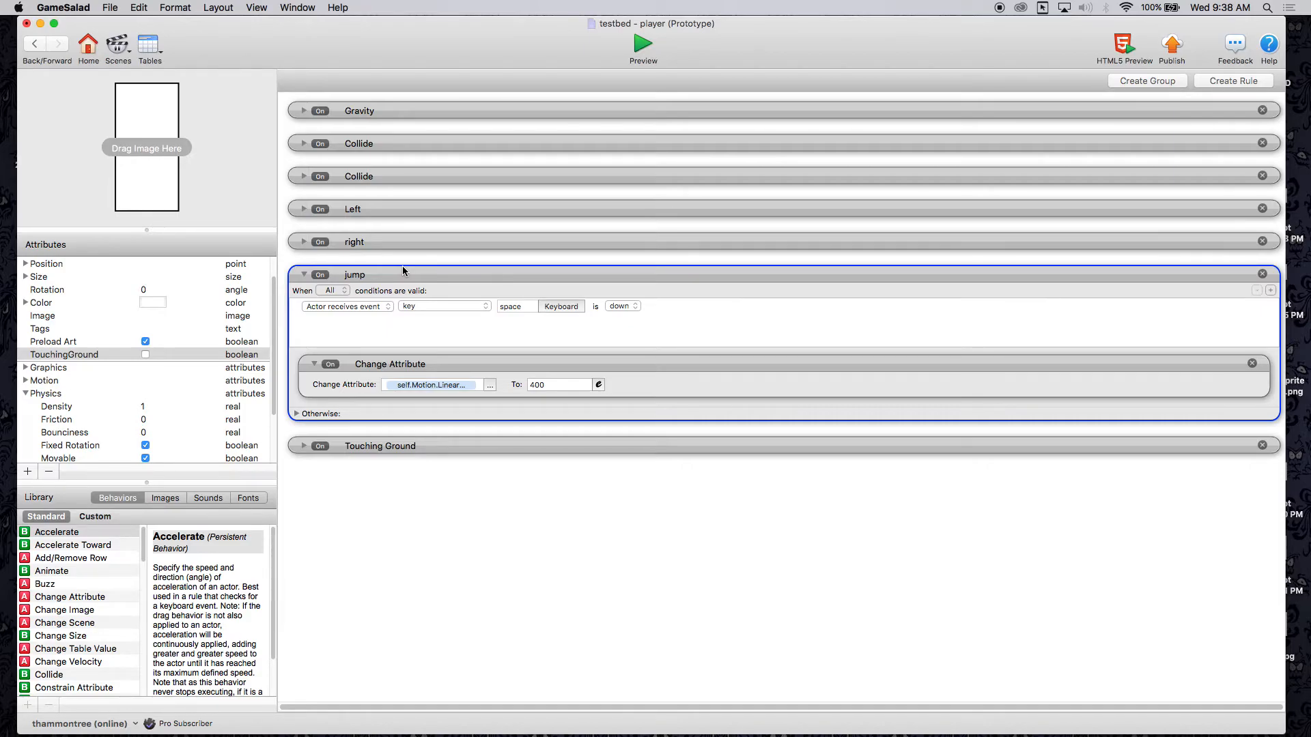
click(344, 292)
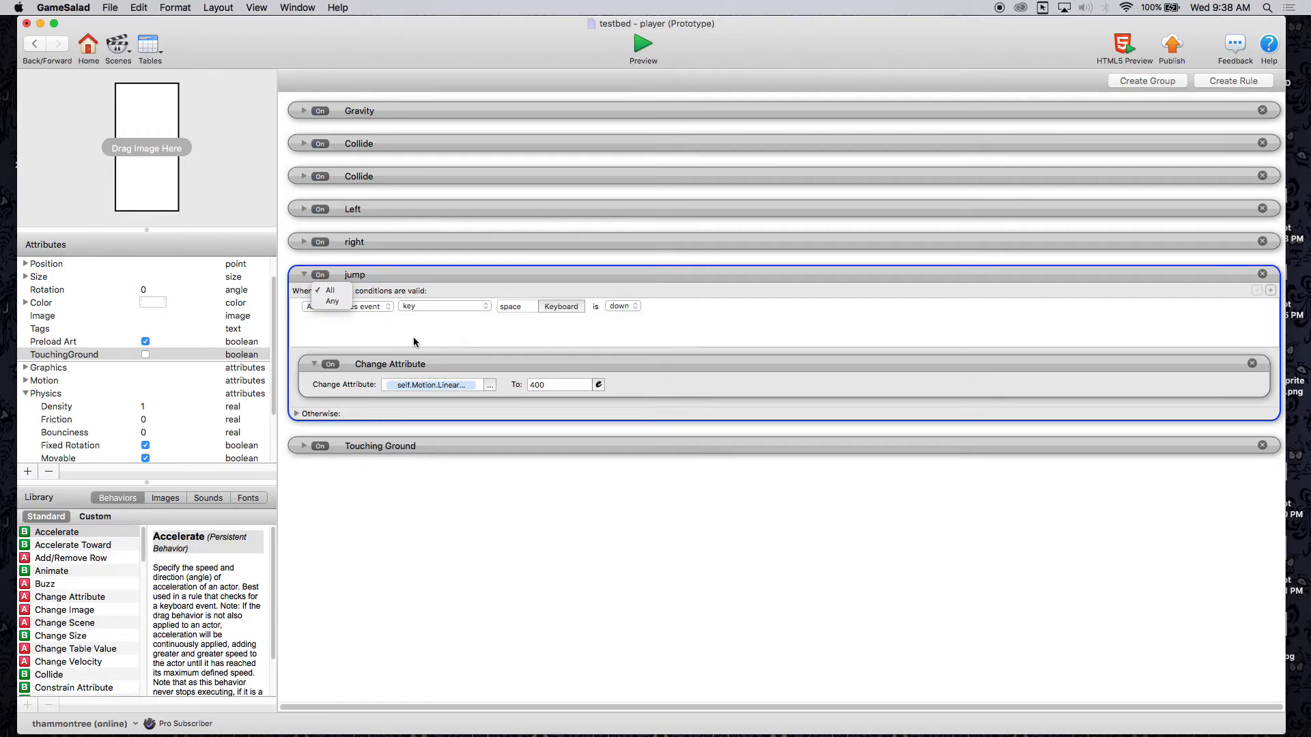
click(675, 327)
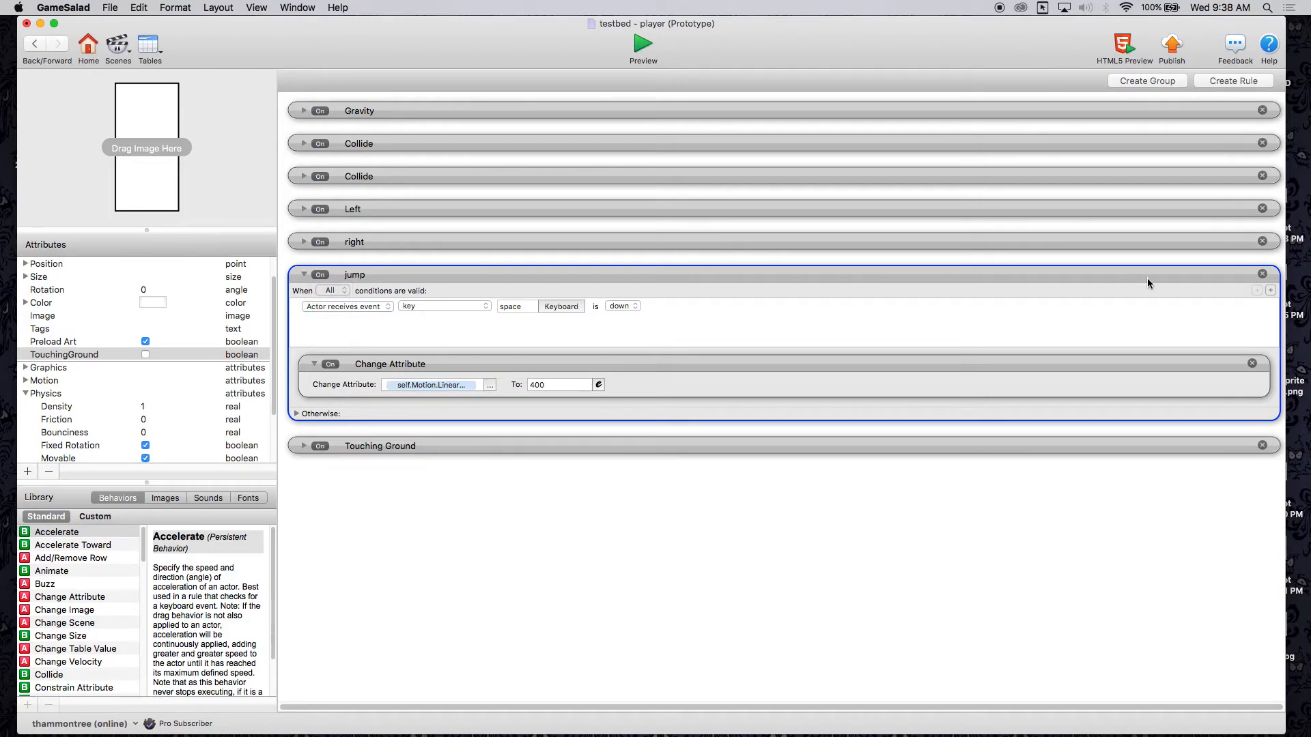
click(1269, 290)
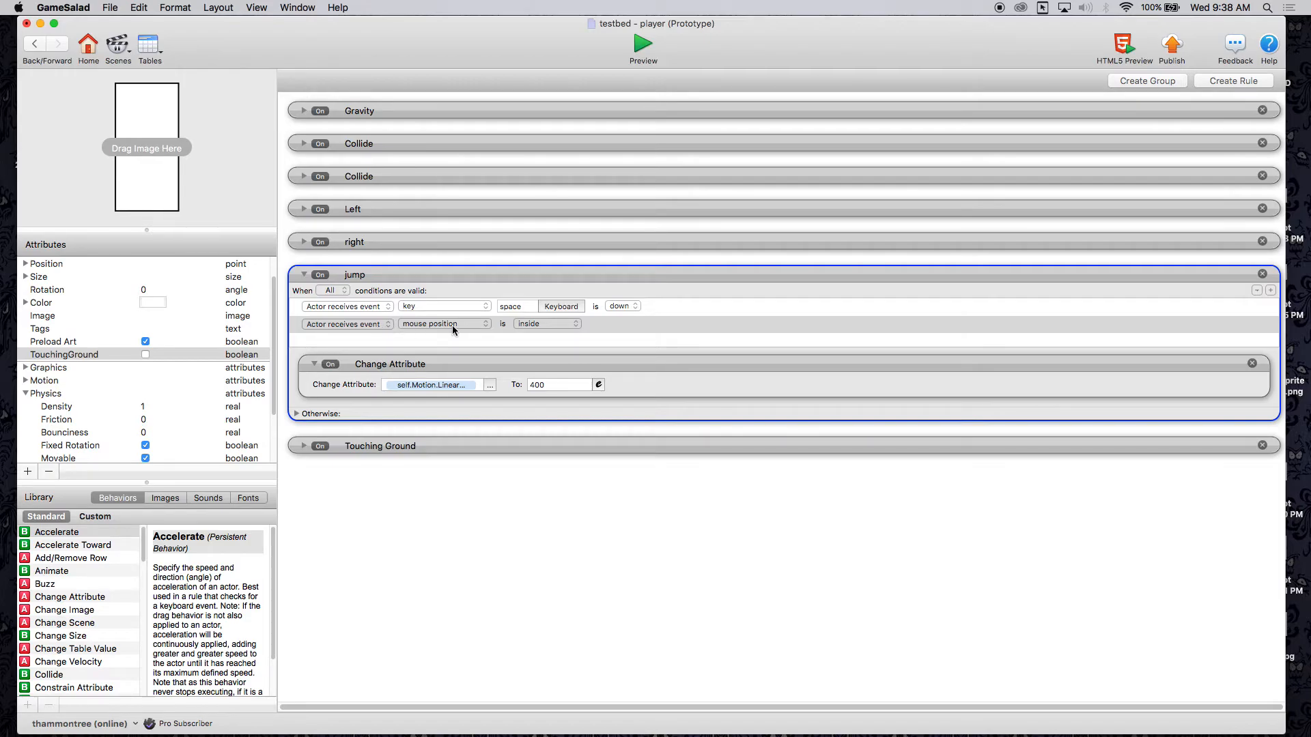
click(324, 319)
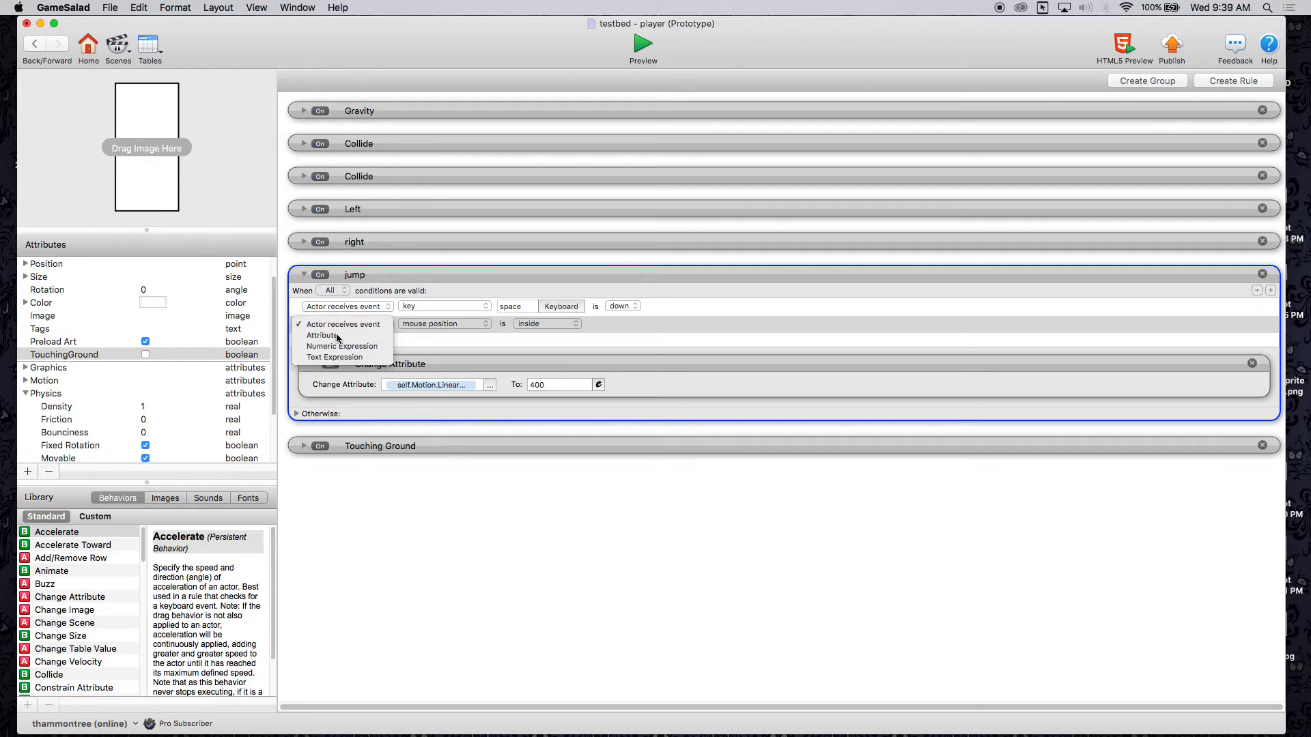
click(337, 336)
click(486, 325)
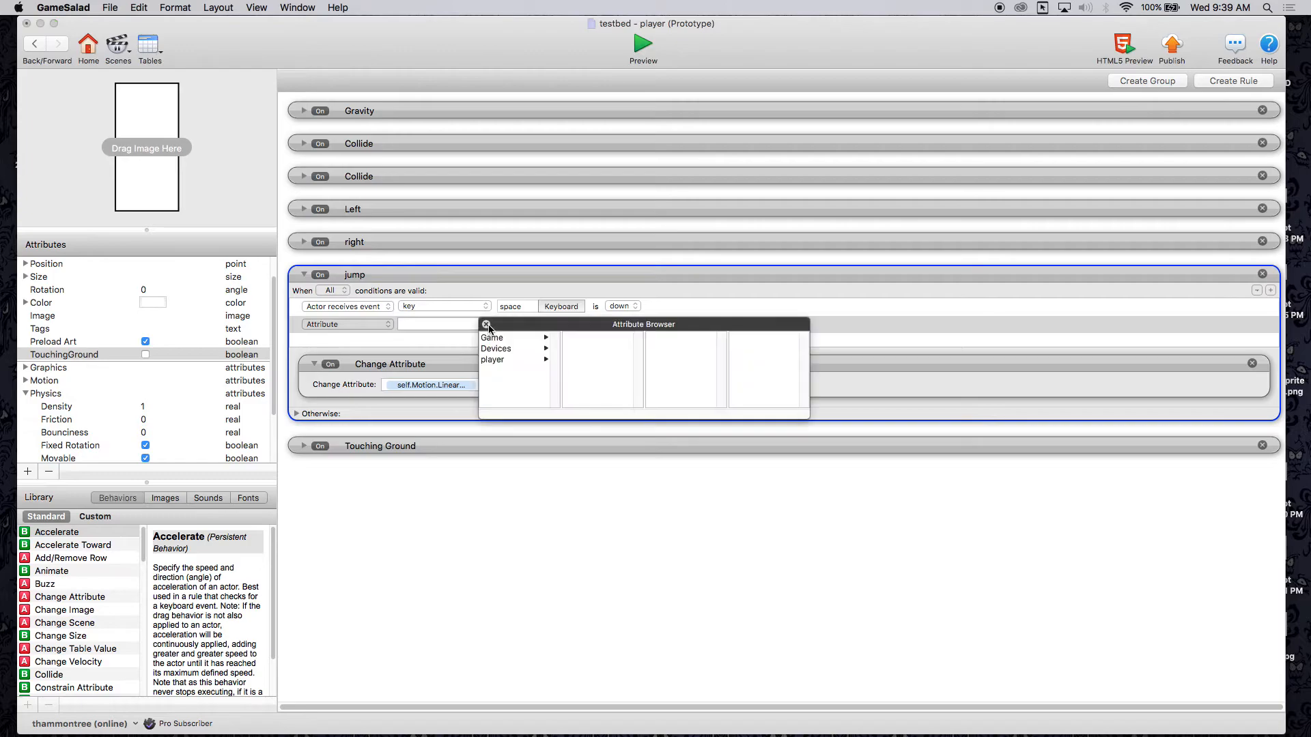
click(497, 362)
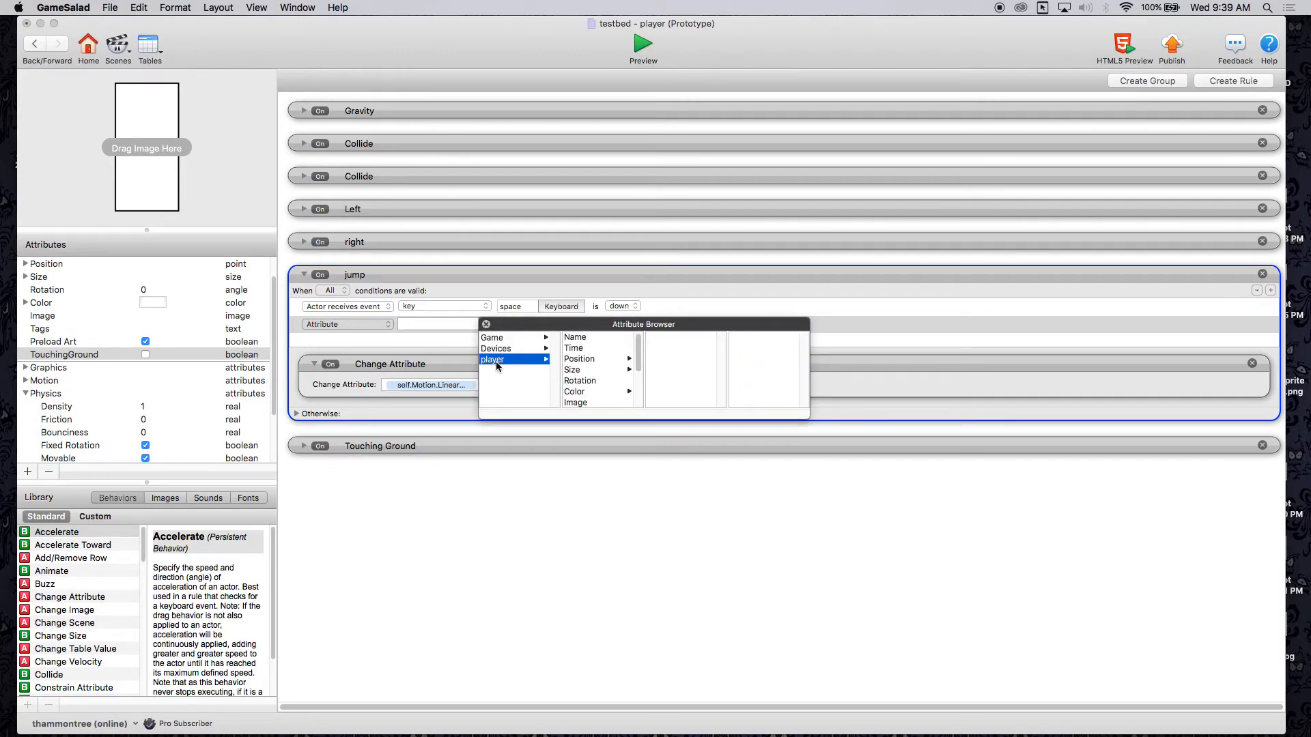
scroll(580, 381, down, 3)
click(587, 374)
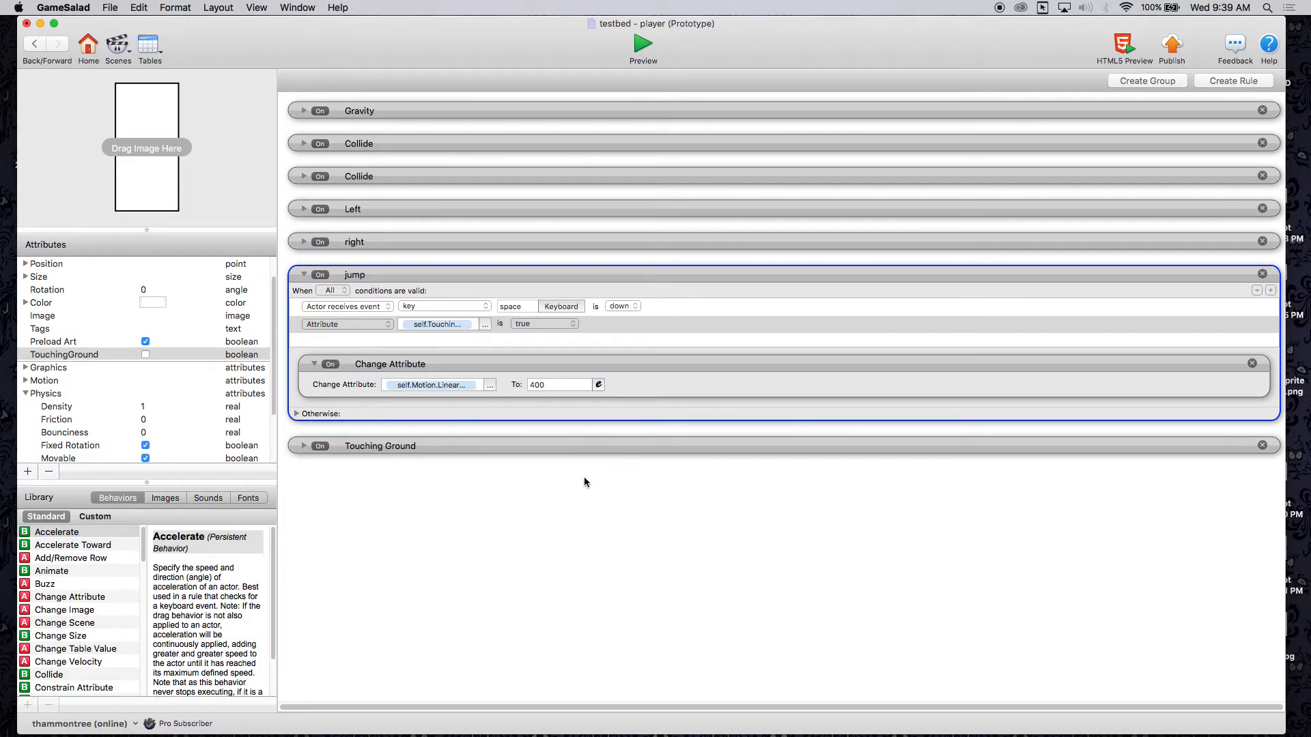
click(303, 448)
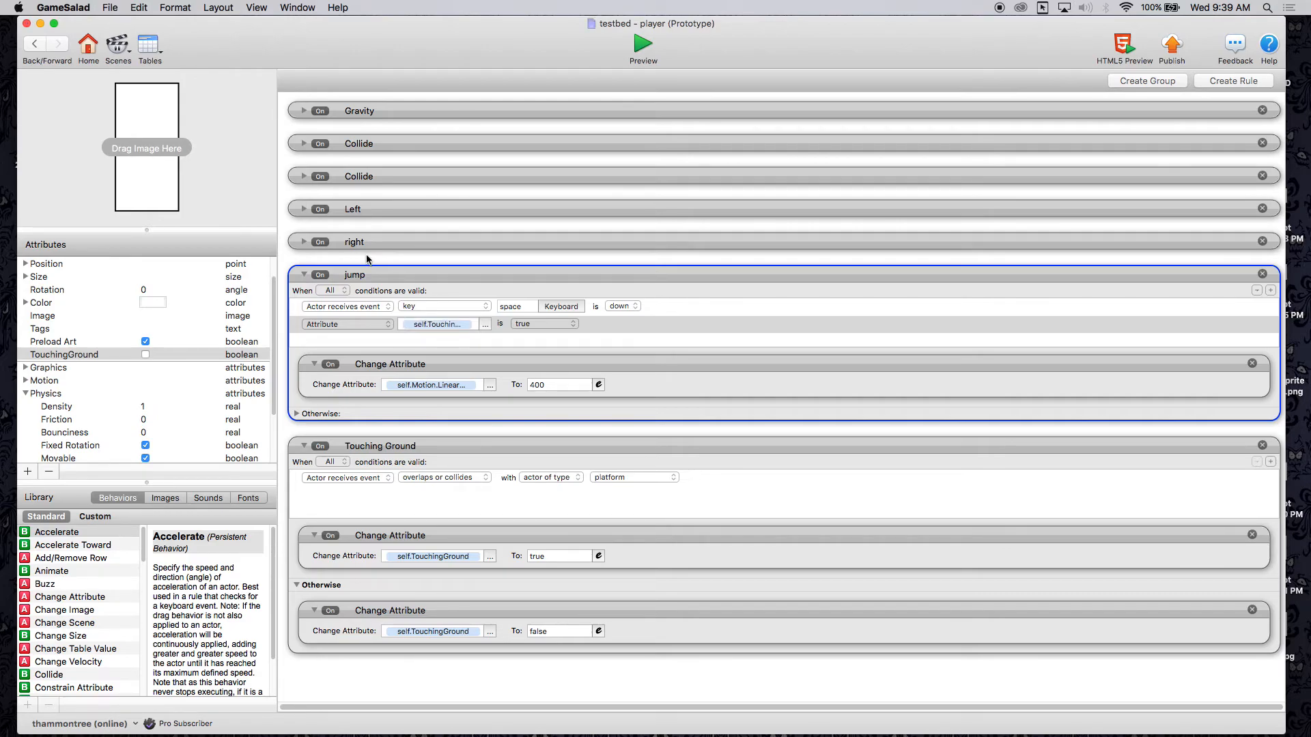
Step: Preview the scene and test the player's jump repeatedly while moving left and right across the platform
click(642, 45)
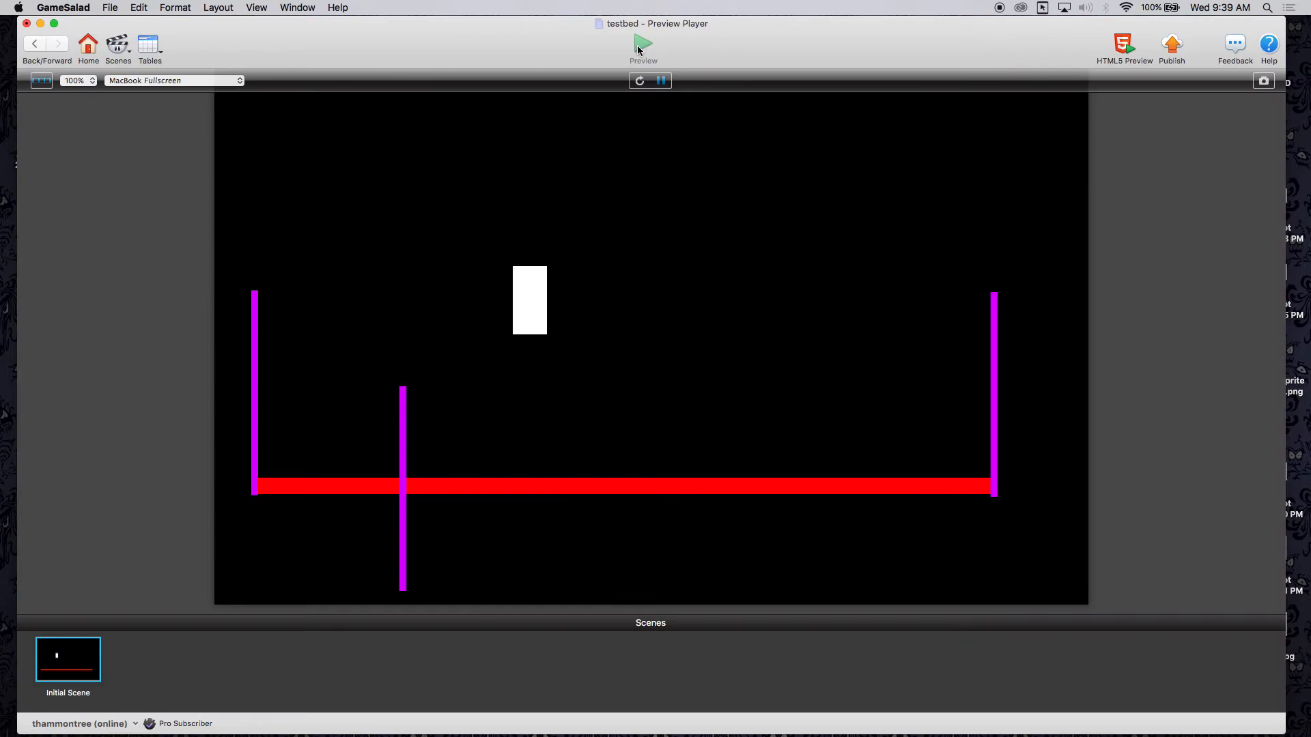
key(Up)
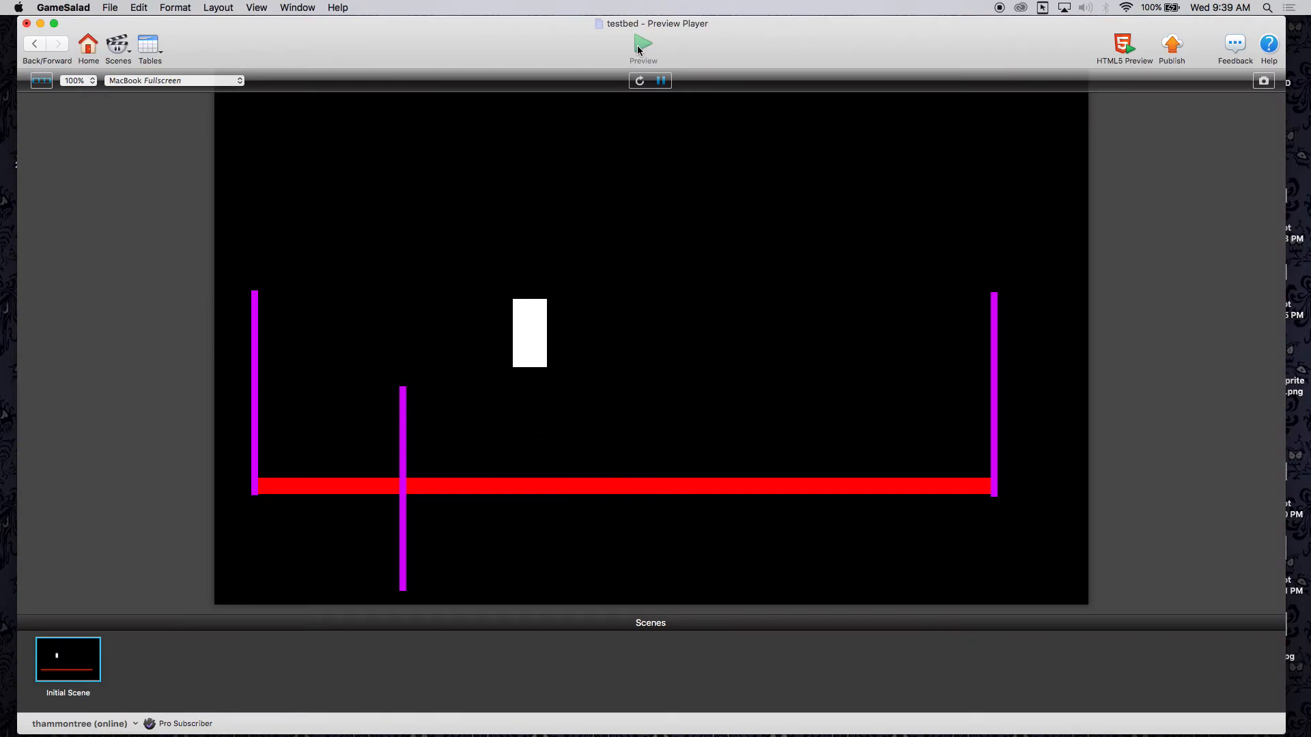
key(Up)
key(Right)
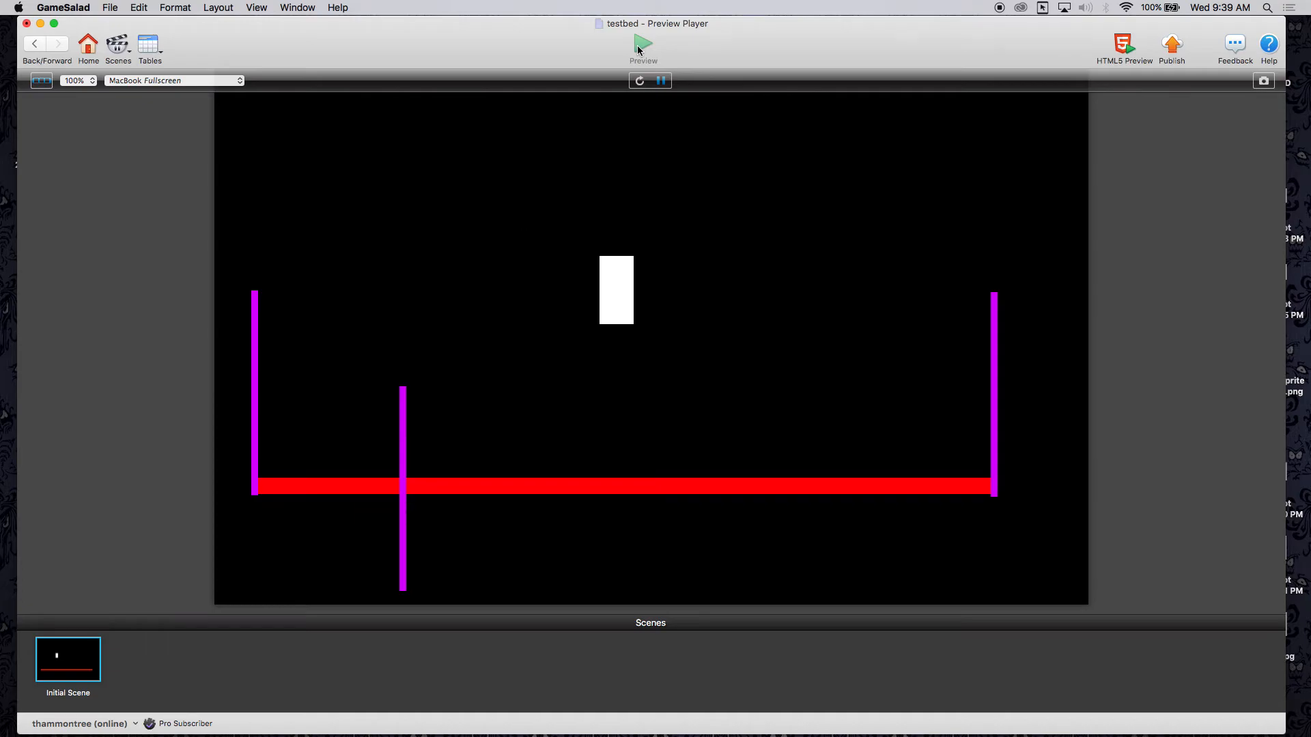
key(Left)
key(Up)
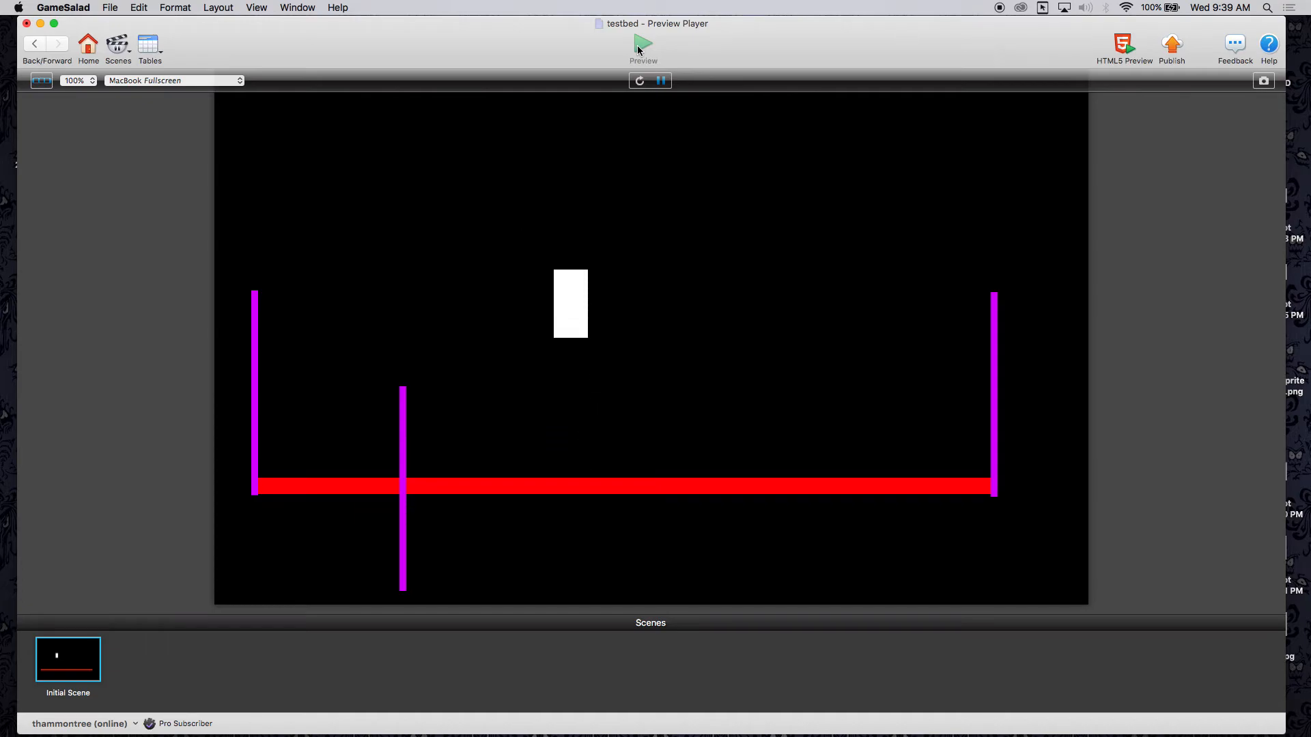
key(Right)
key(Up)
key(Left)
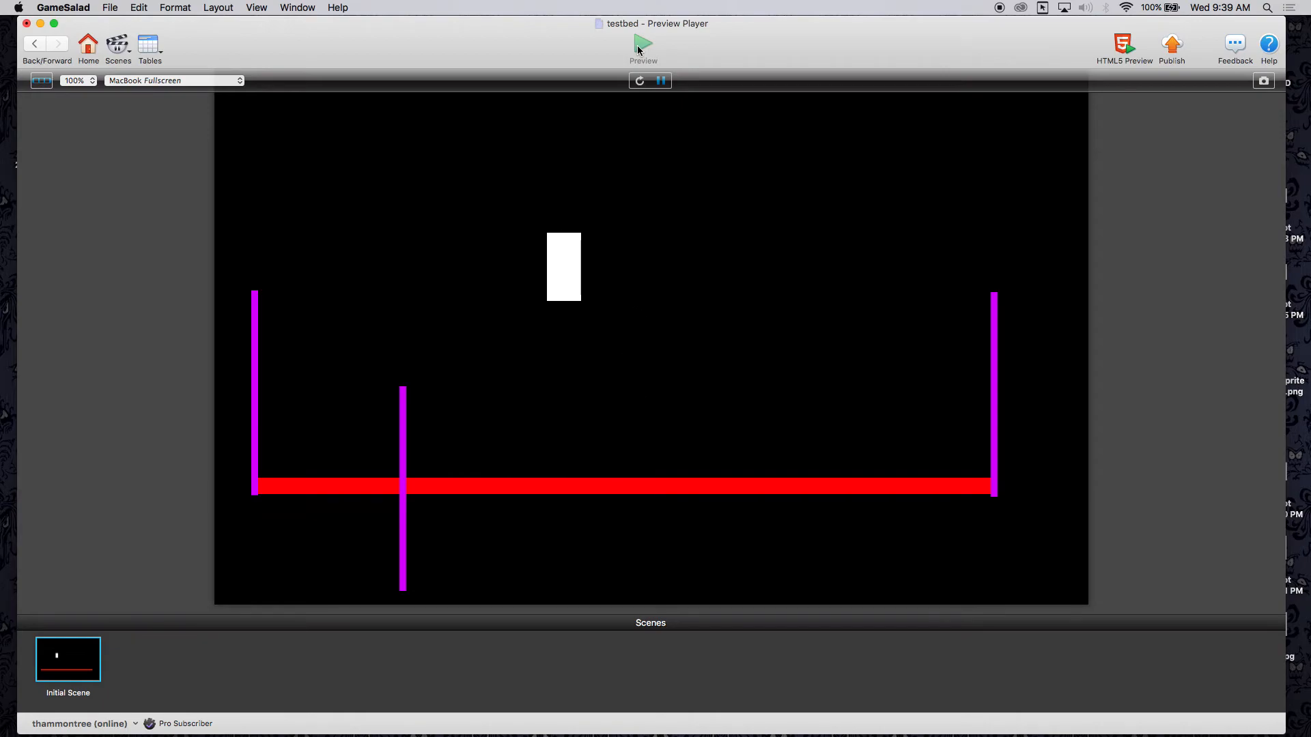
key(Right)
key(Up)
key(Left)
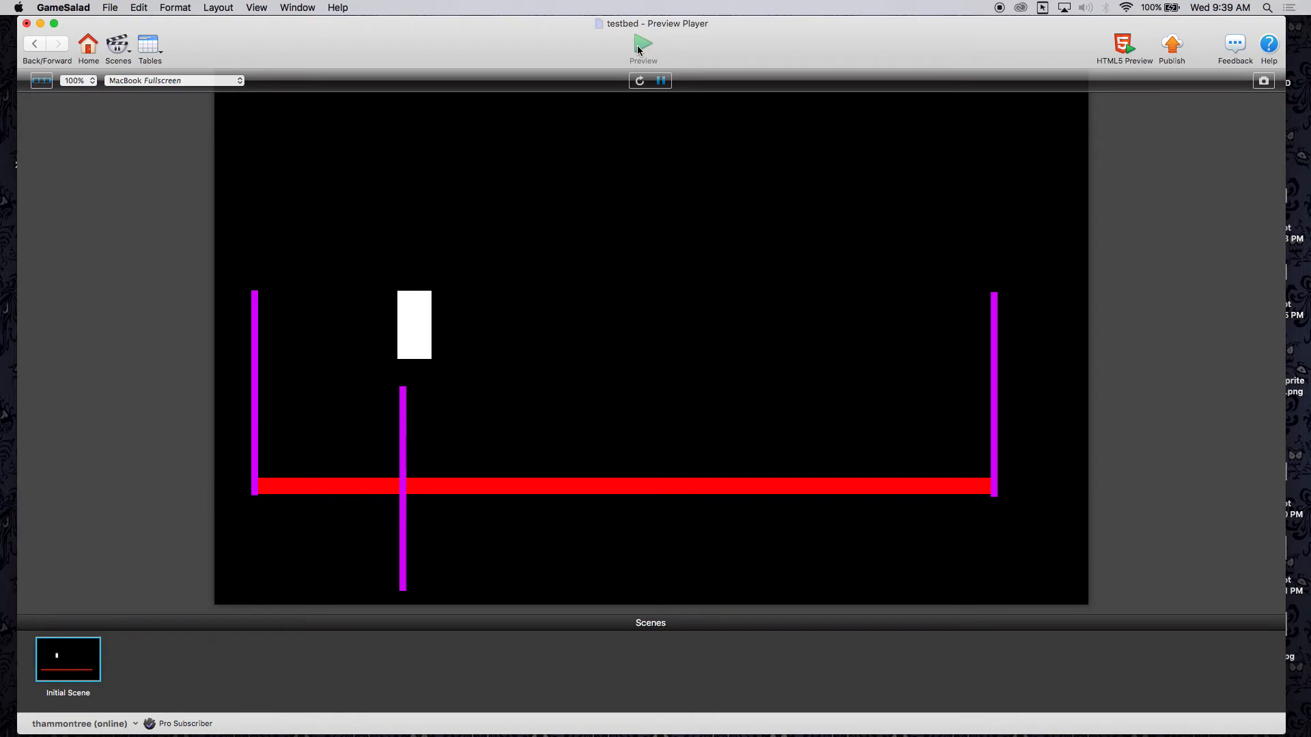
key(Up)
key(Right)
key(Up)
key(Right)
key(Left)
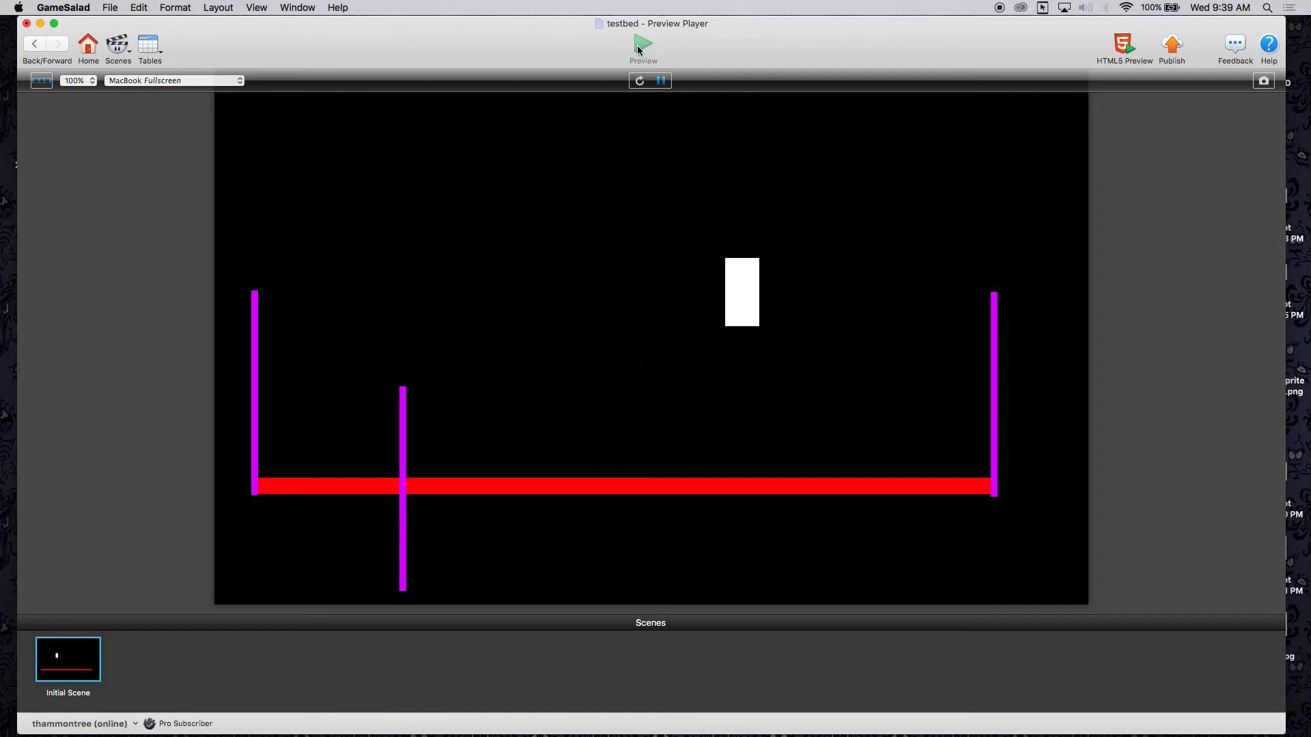
key(Up)
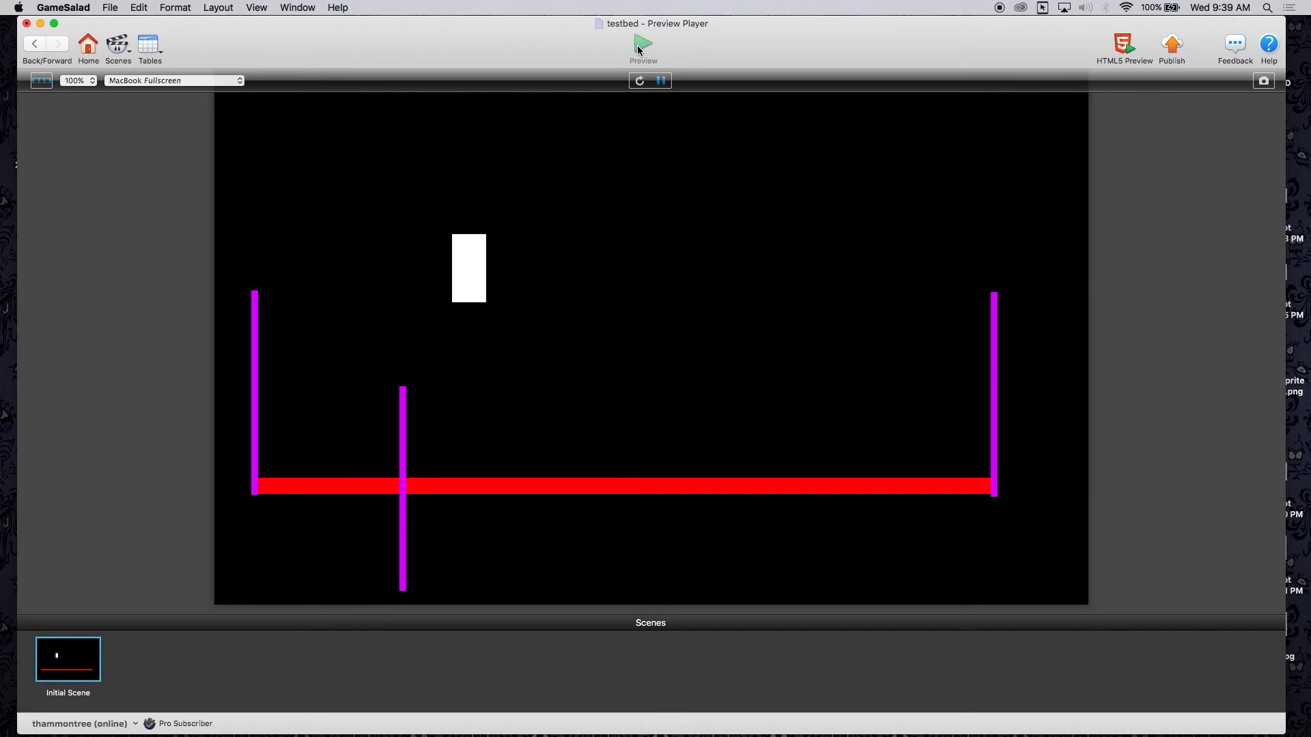
key(Left)
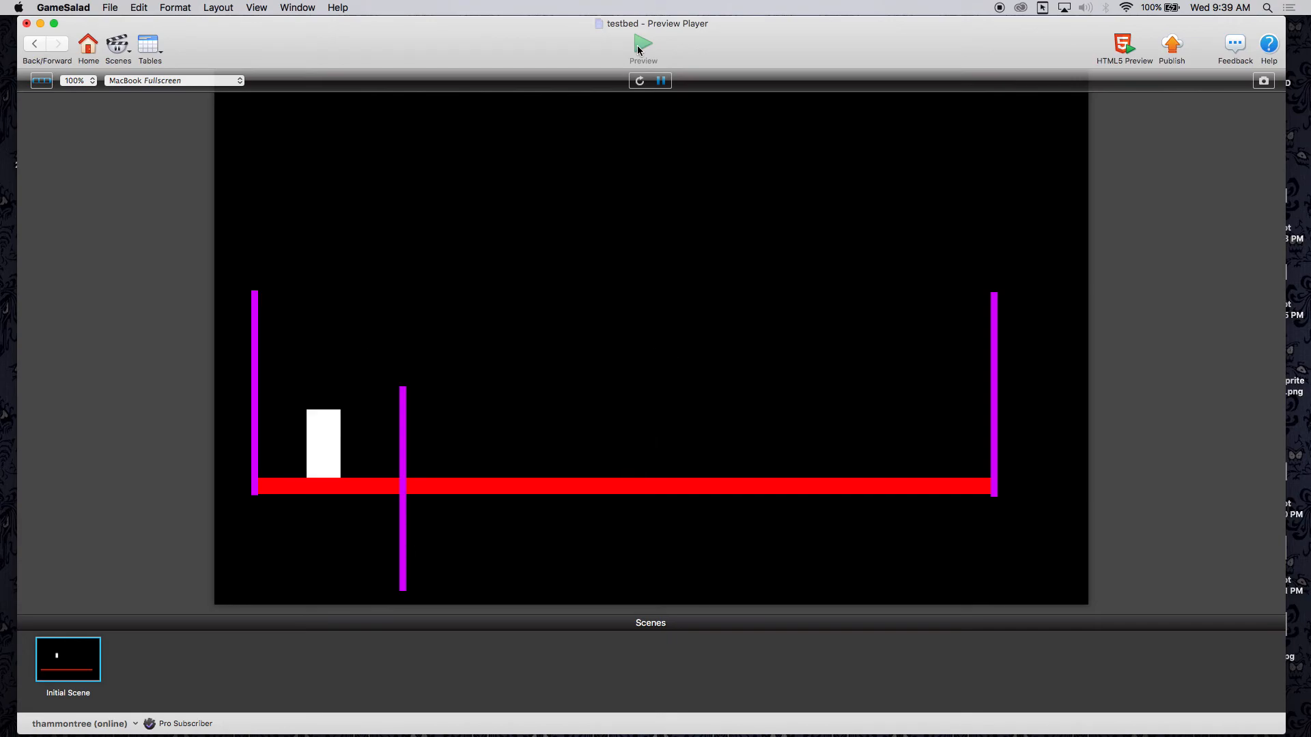
key(Right)
key(Up)
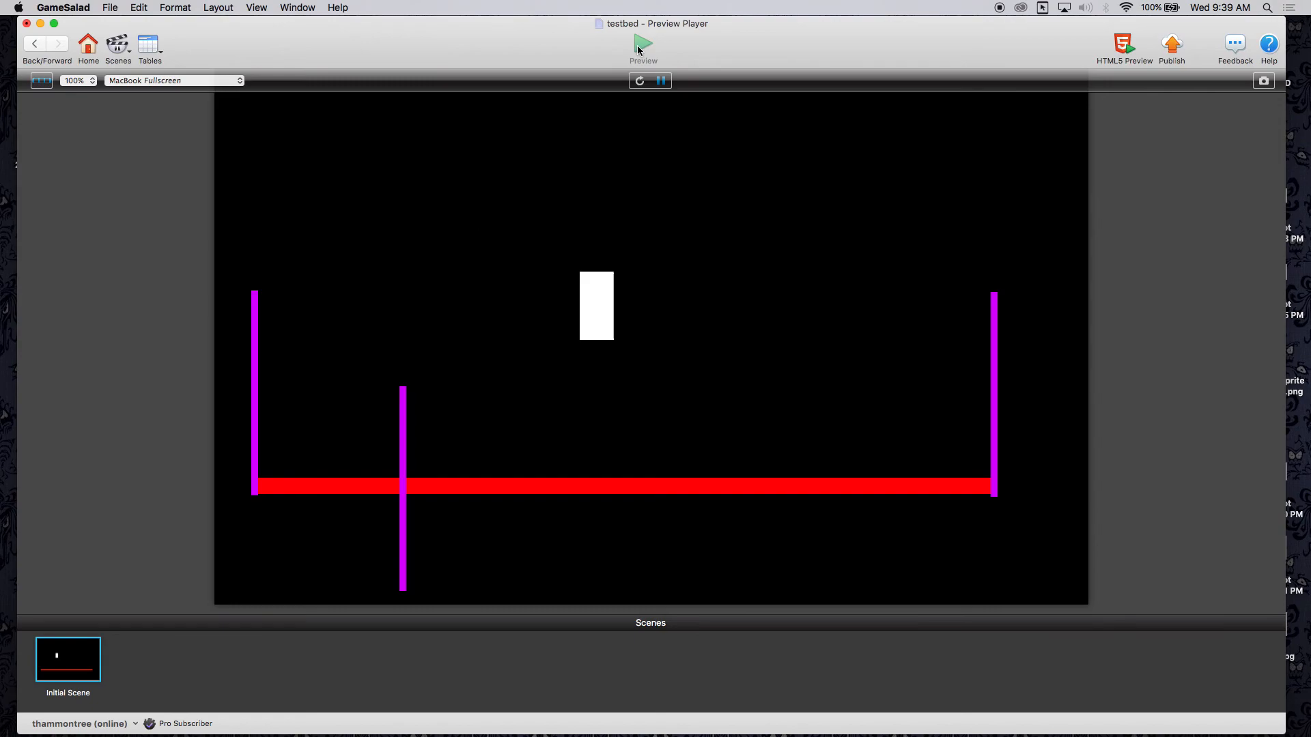
key(Up)
key(Left)
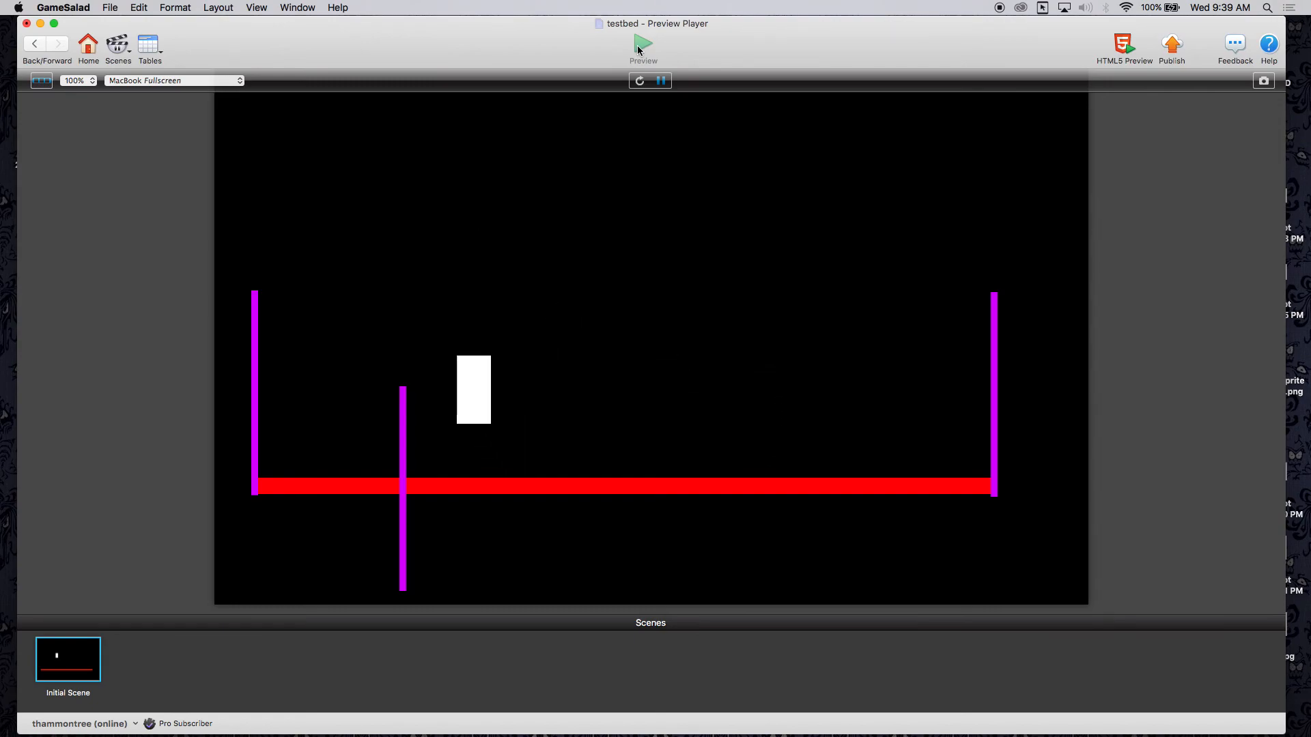
key(Up)
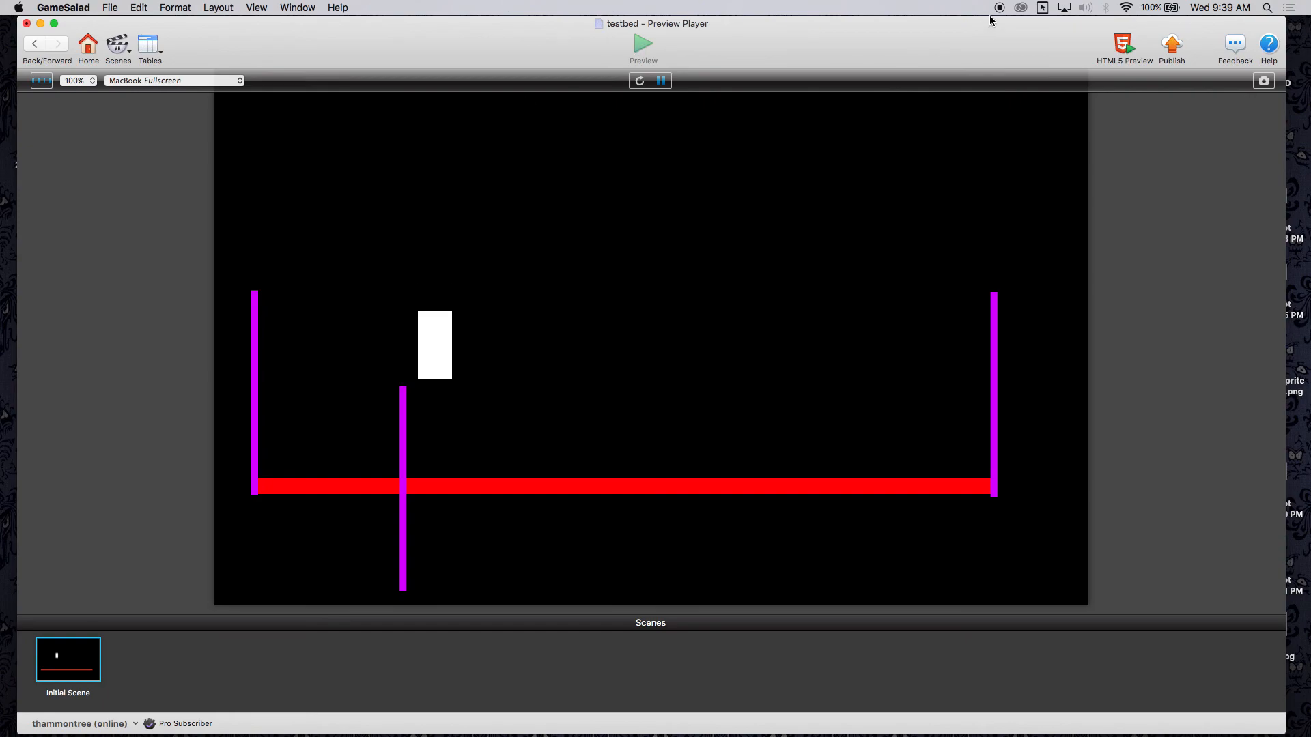